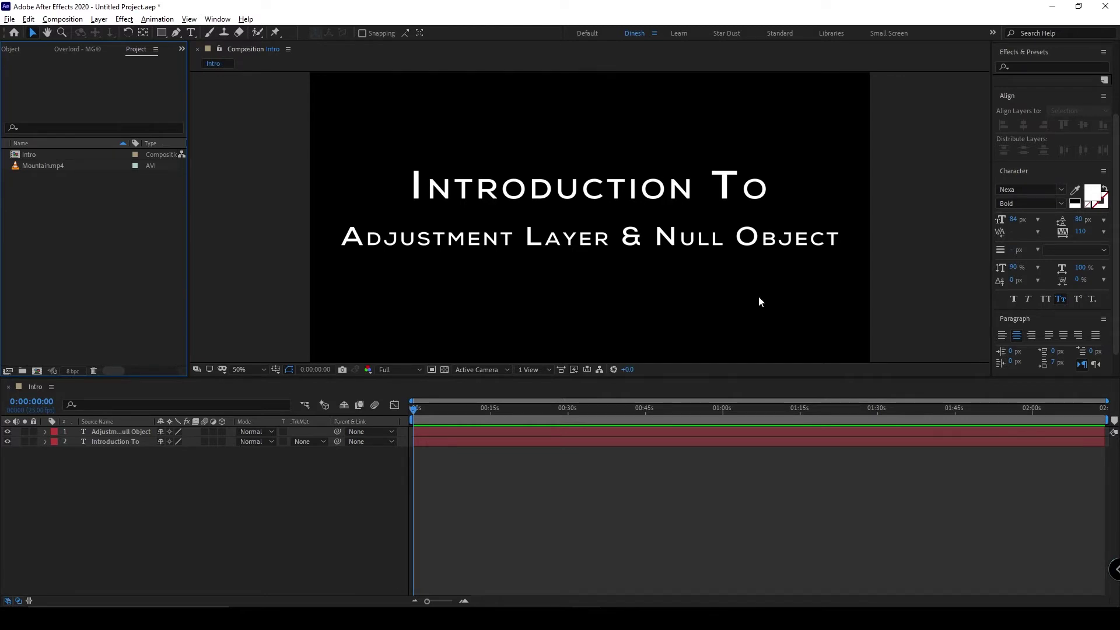
{"action": "right_click", "coordinate": [191, 507]}
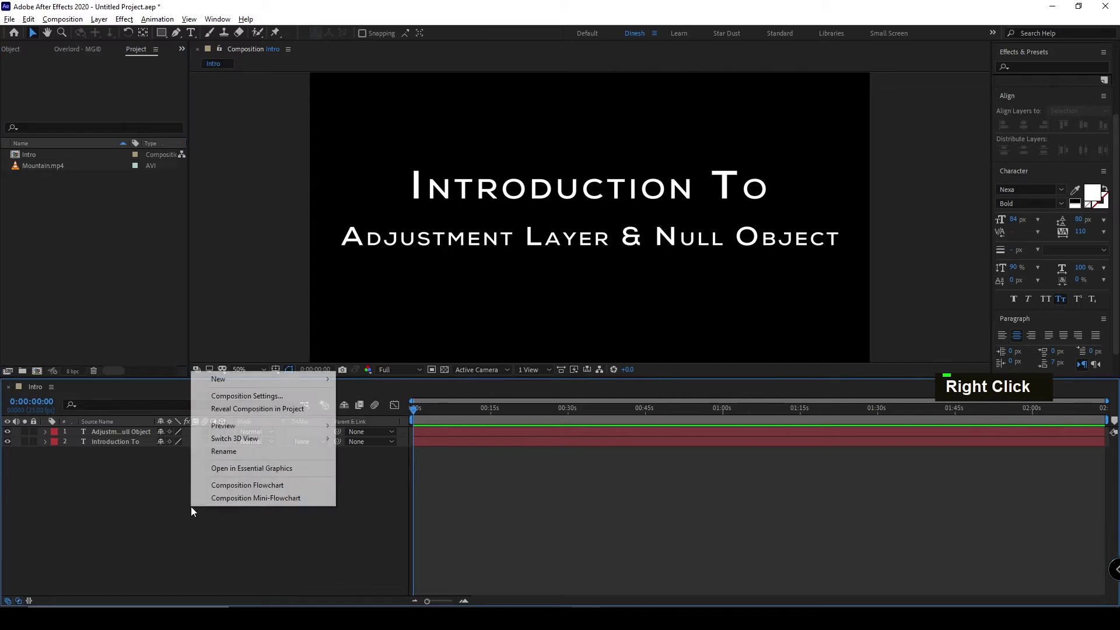
{"action": "mouse_move", "coordinate": [259, 385]}
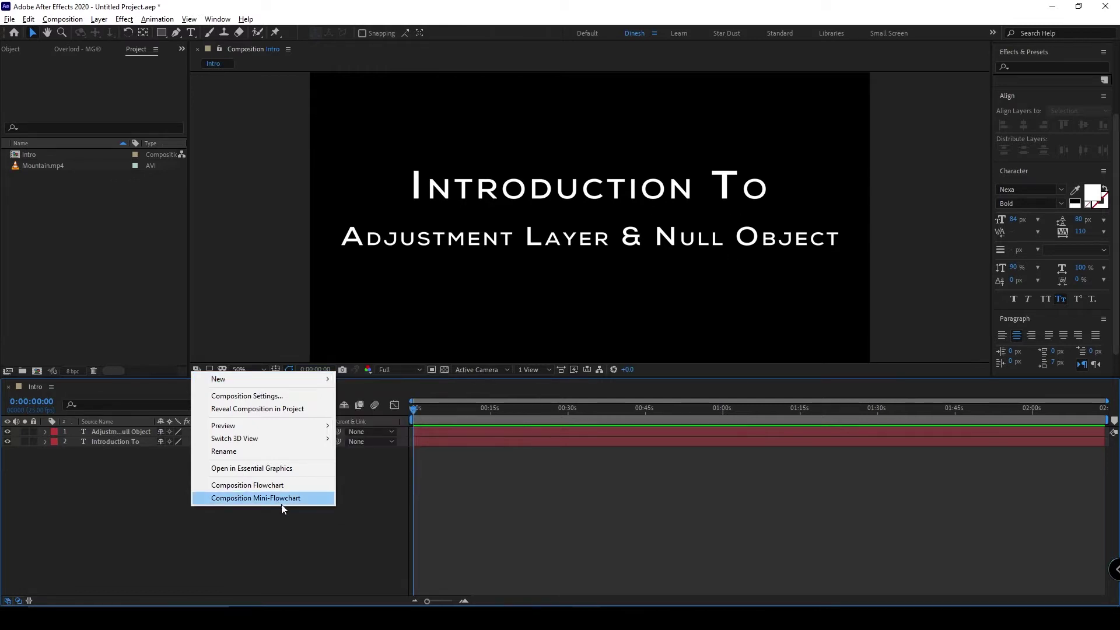
{"action": "left_click", "coordinate": [274, 530]}
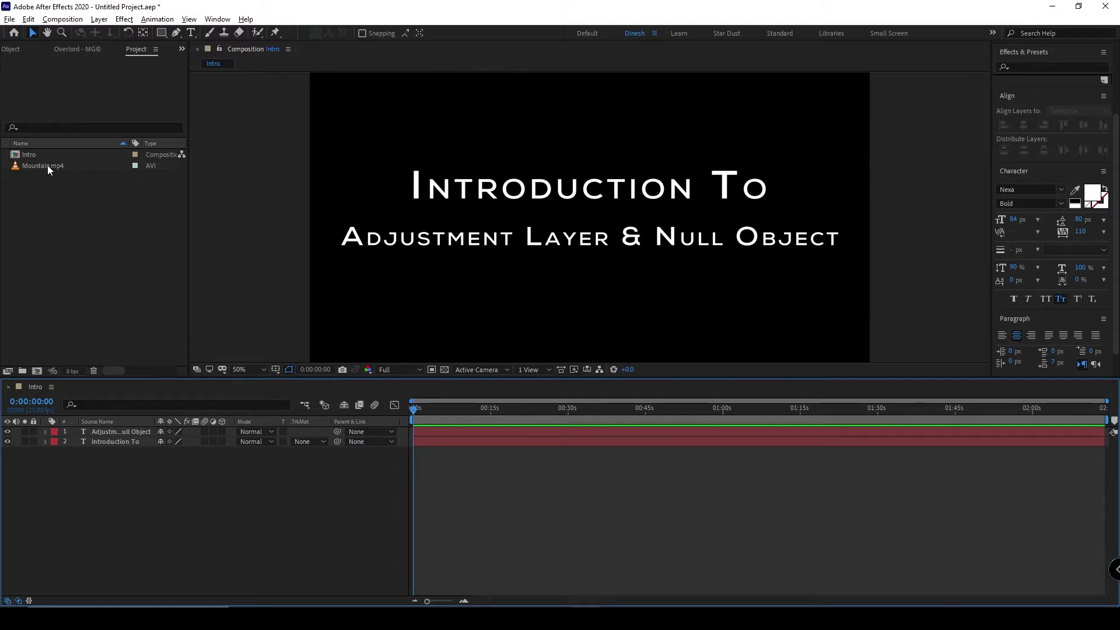
Create a new composition from the Mountain.mp4 footage and play a short preview of it.
{"action": "left_click_drag", "start_coordinate": [47, 166], "coordinate": [35, 369]}
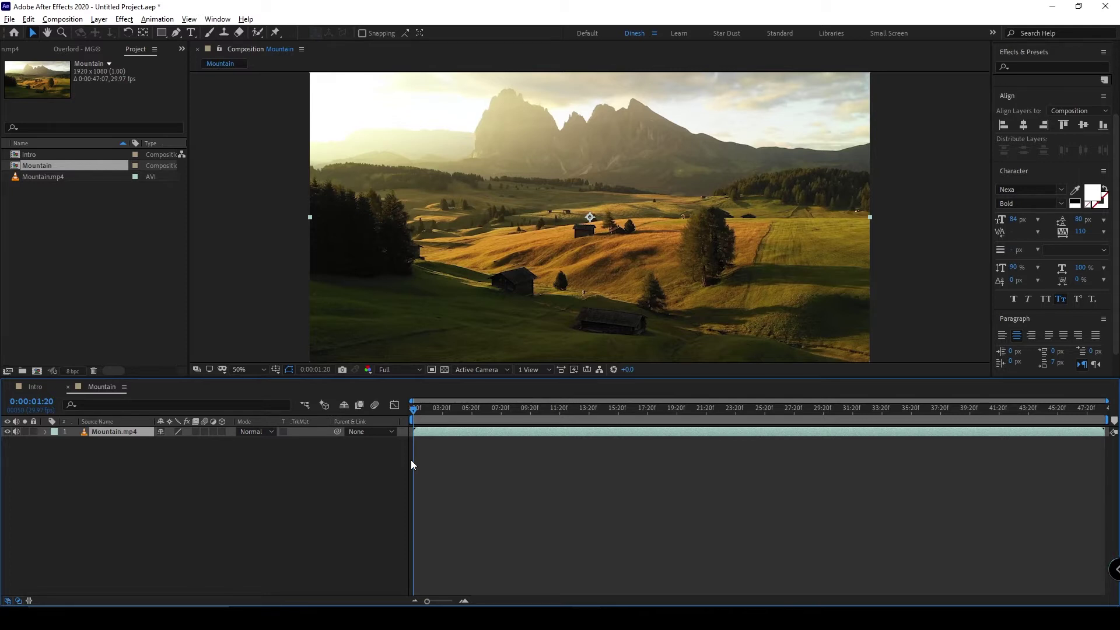
{"action": "key", "text": "space"}
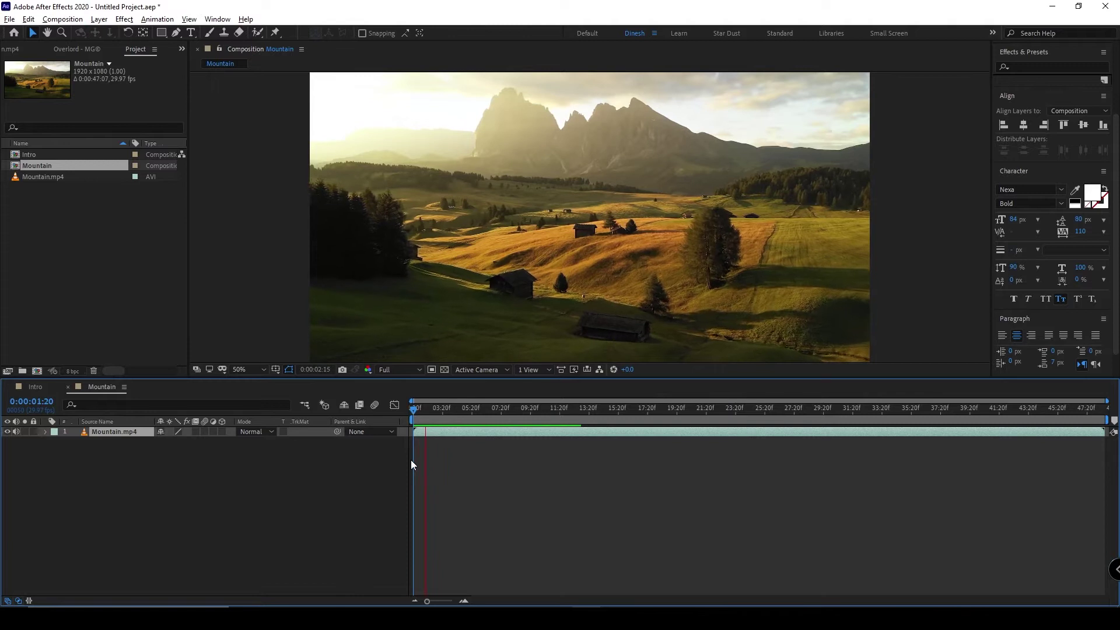
{"action": "key", "text": "space"}
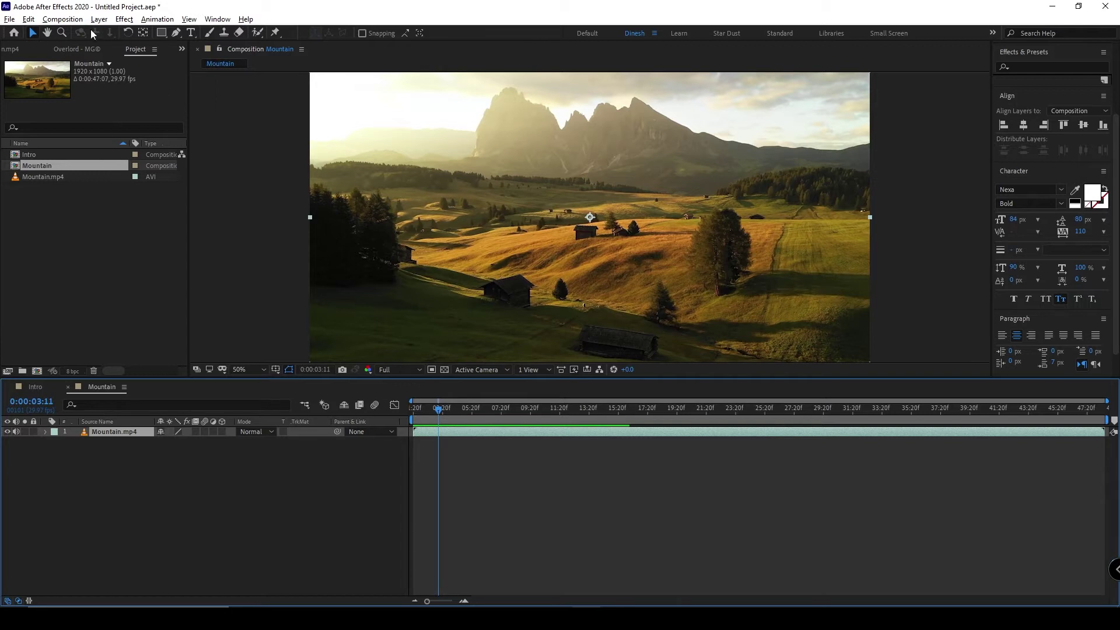
Add a text layer reading "Sample Text" in the sky at the upper right of the video frame.
{"action": "left_click", "coordinate": [189, 32]}
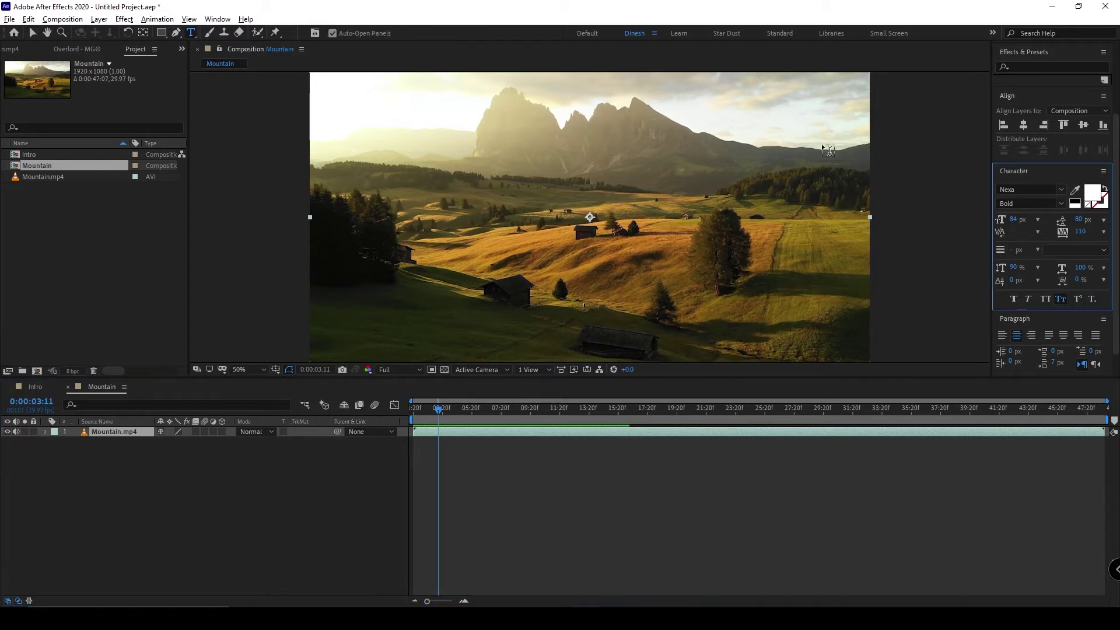
{"action": "left_click", "coordinate": [760, 98]}
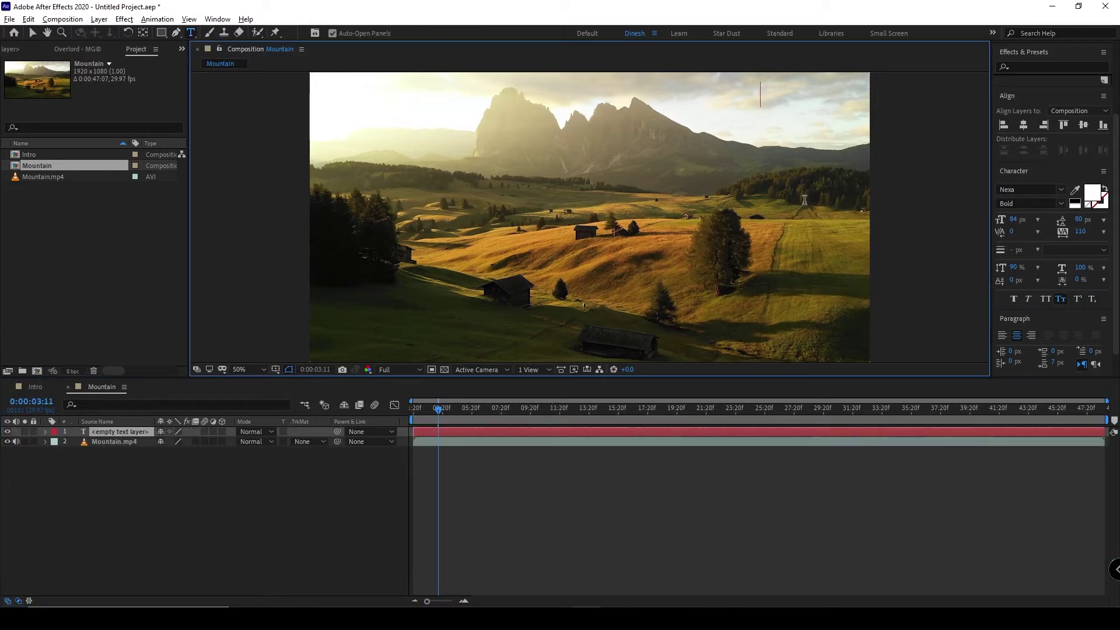
{"action": "type", "text": "Sample"}
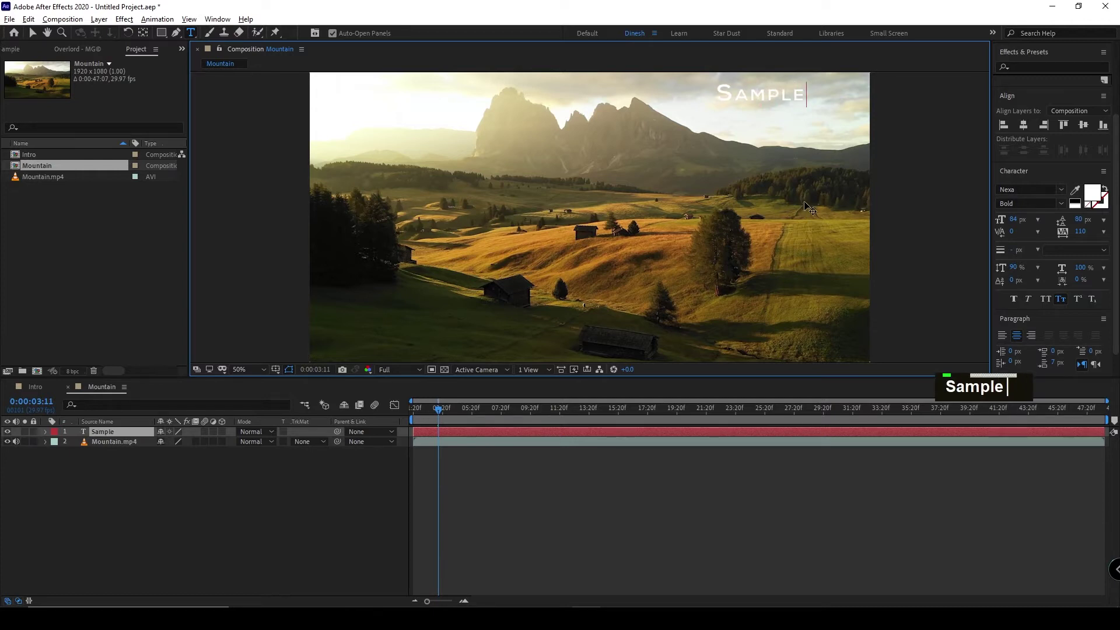
{"action": "type", "text": " Text"}
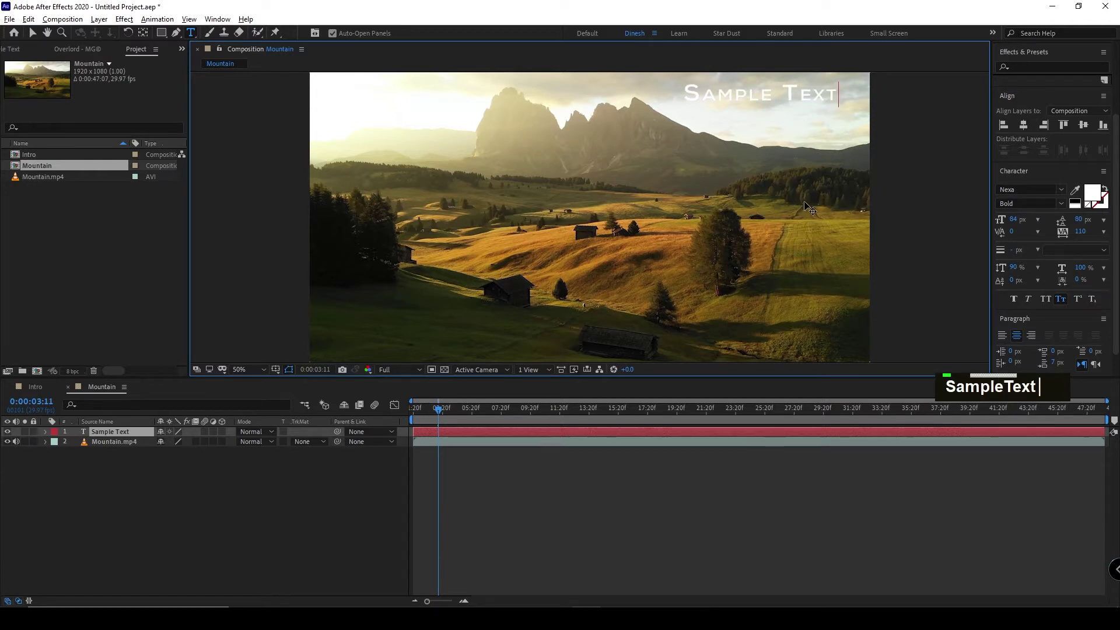
{"action": "left_click", "coordinate": [220, 491]}
Apply the Fill effect to the Sample Text layer with its default red color.
{"action": "left_click", "coordinate": [135, 431]}
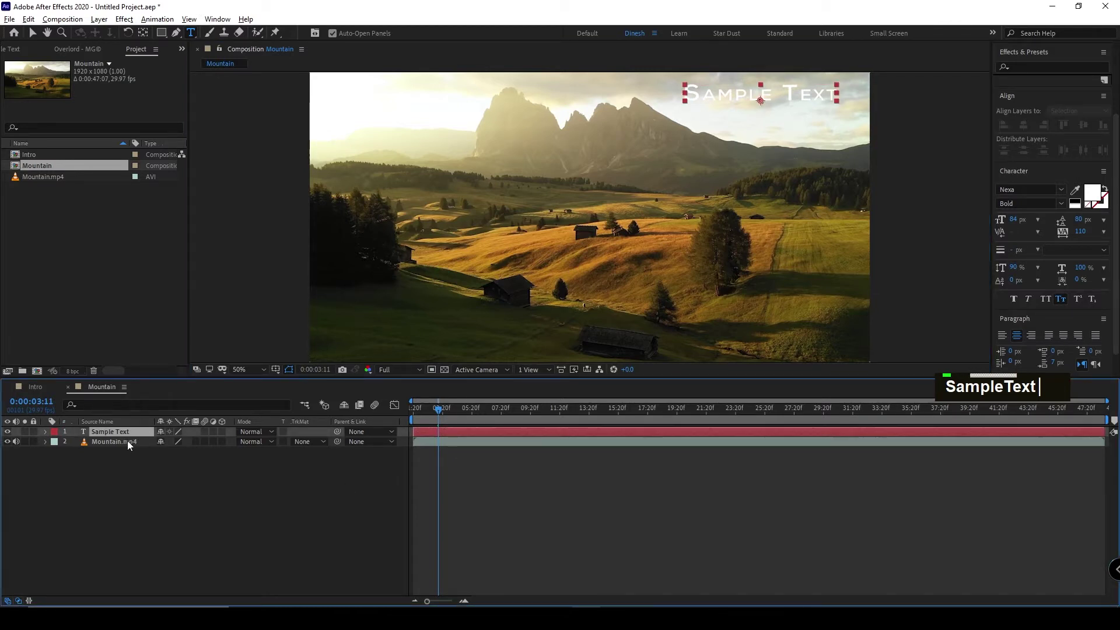
{"action": "key", "text": "ctrl+space"}
{"action": "type", "text": "f"}
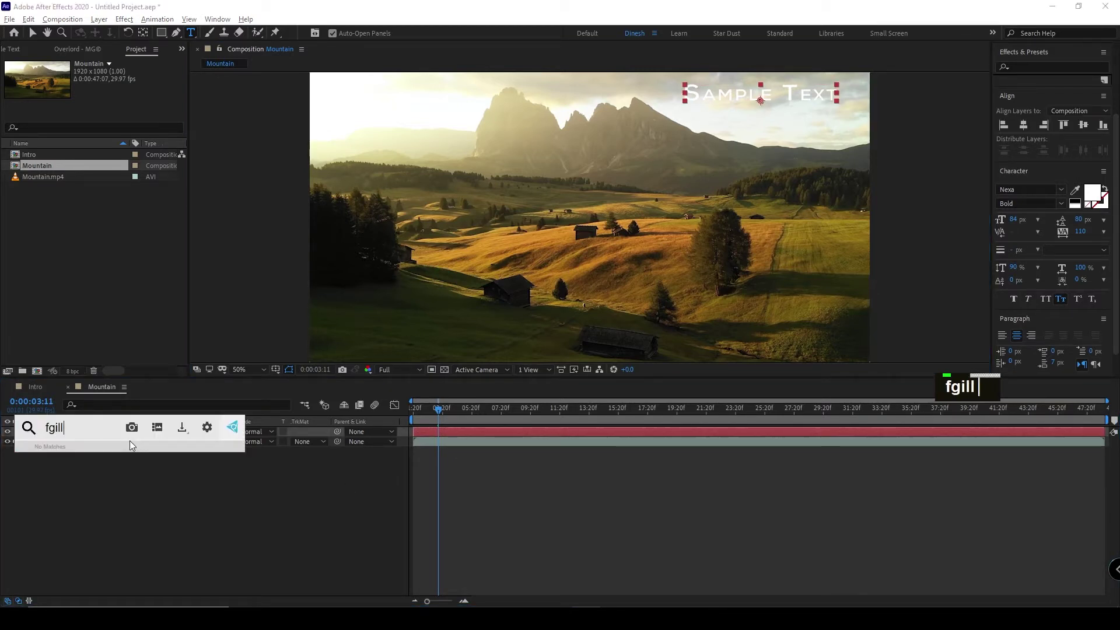
{"action": "type", "text": "ill"}
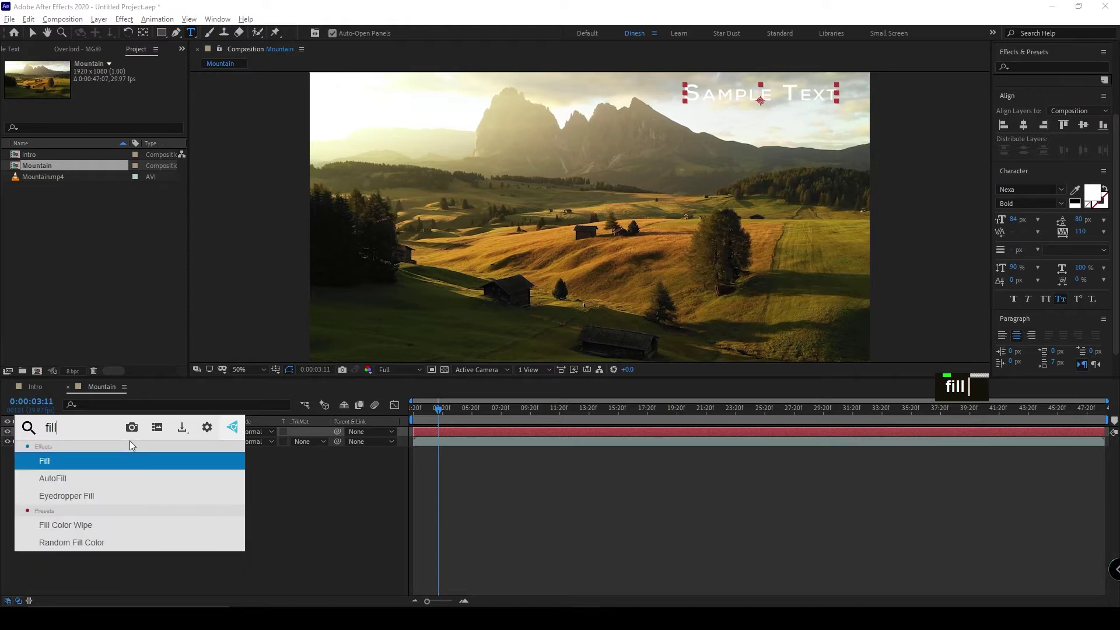
{"action": "key", "text": "Return"}
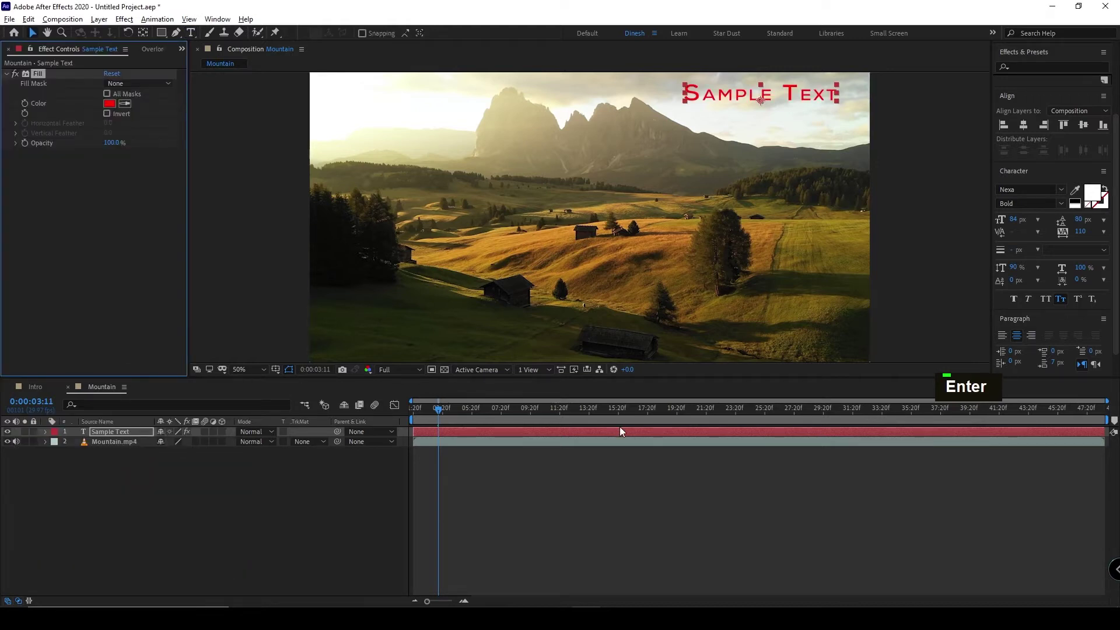
{"action": "left_click", "coordinate": [150, 569]}
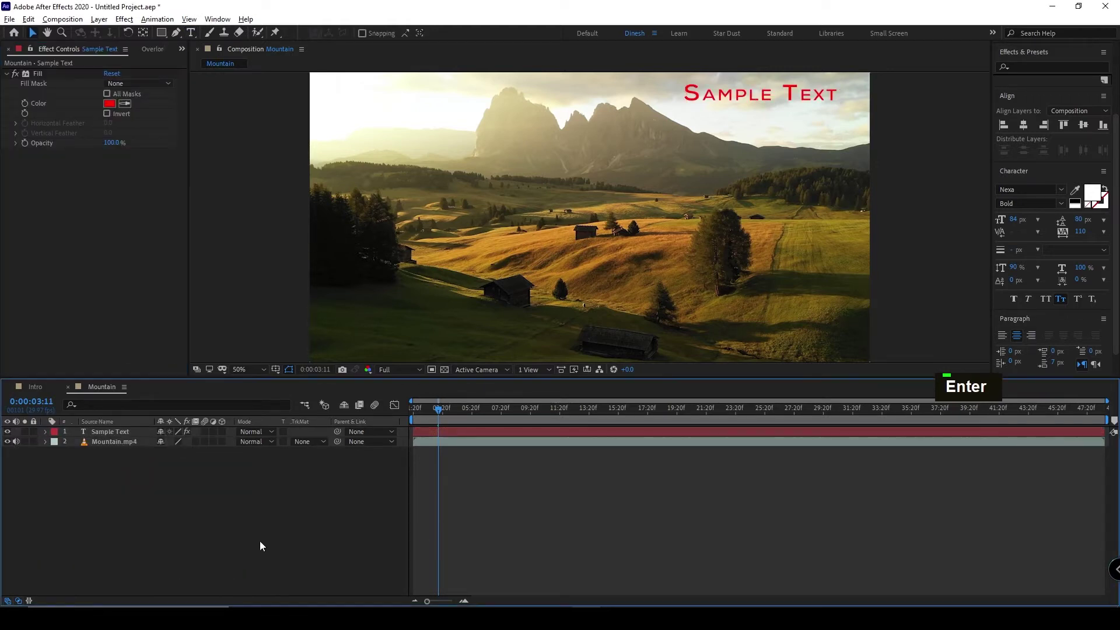
Align the Sample Text layer to the composition's right edge, and move it slightly inward from that edge.
{"action": "left_click", "coordinate": [108, 433]}
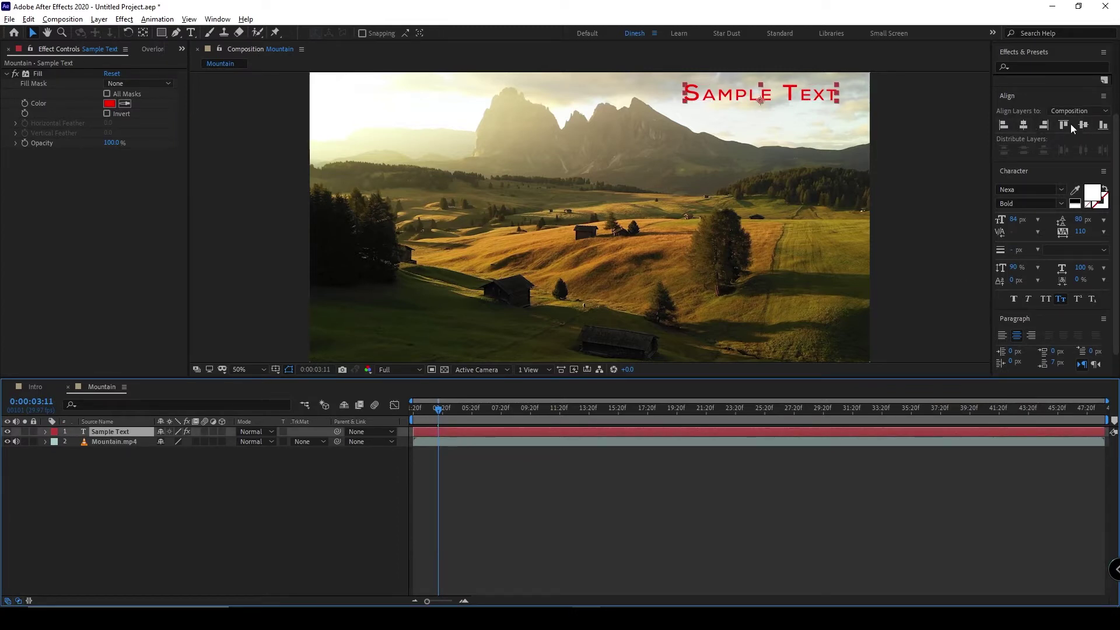
{"action": "left_click", "coordinate": [1043, 125]}
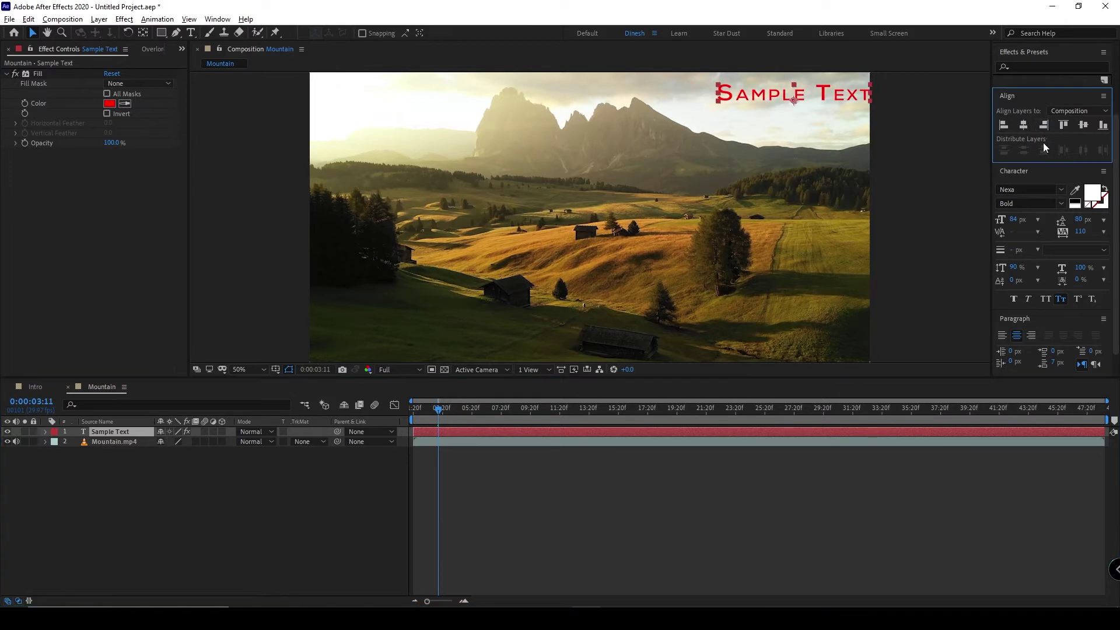
{"action": "left_click", "coordinate": [376, 511]}
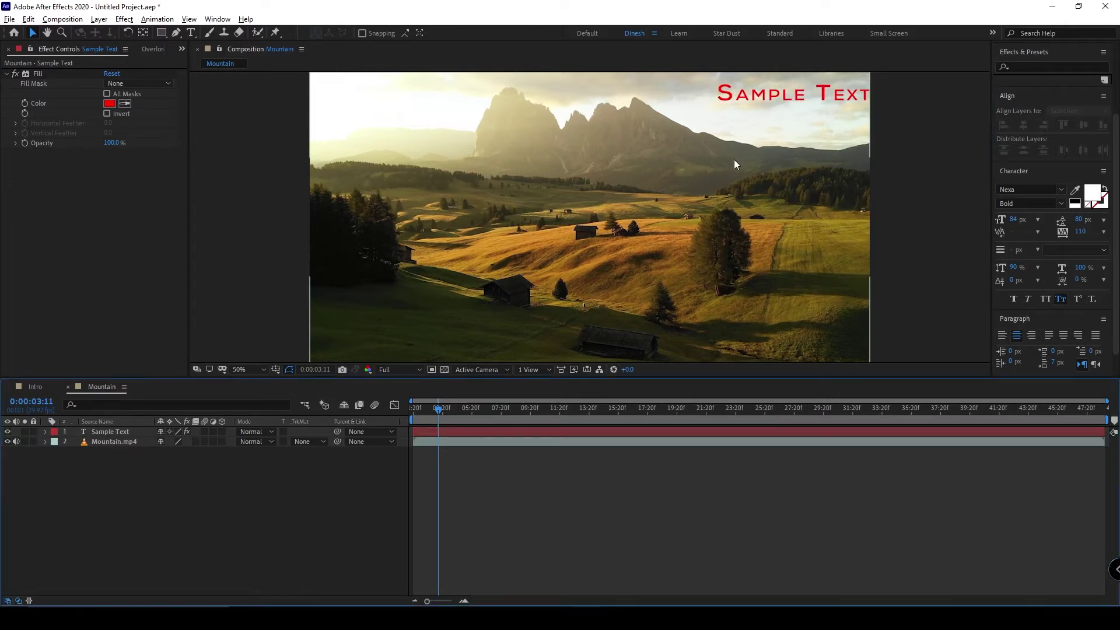
{"action": "key", "text": "v"}
{"action": "left_click", "coordinate": [795, 97]}
{"action": "left_click_drag", "start_coordinate": [793, 98], "coordinate": [780, 101]}
{"action": "left_click", "coordinate": [296, 513]}
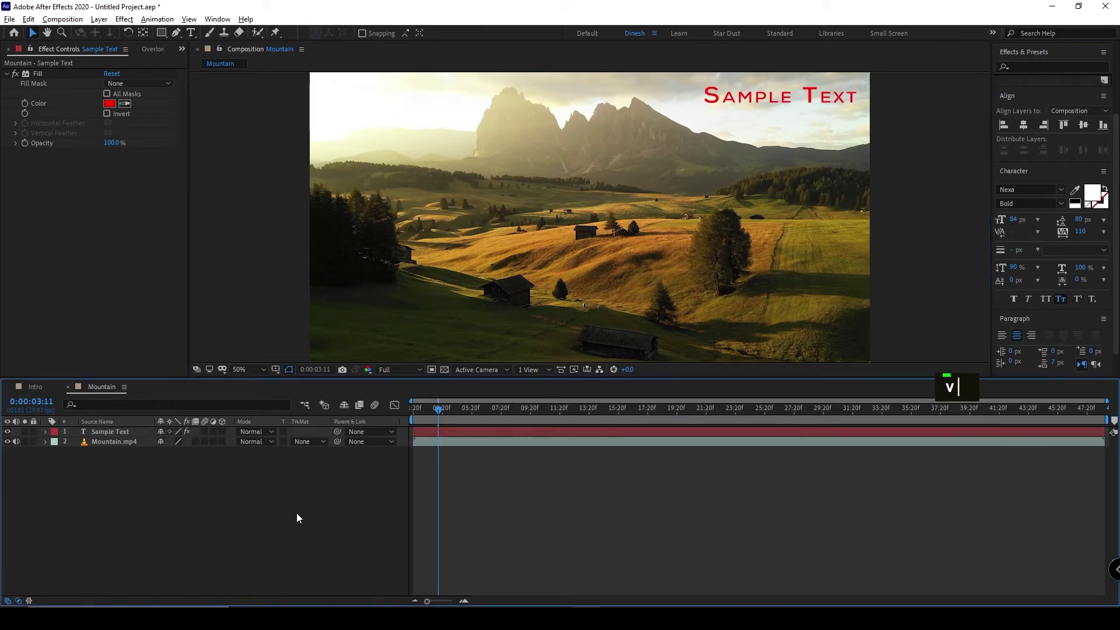
Preview the video with the red text overlay, return to the start of the timeline and play it again.
{"action": "key", "text": "space"}
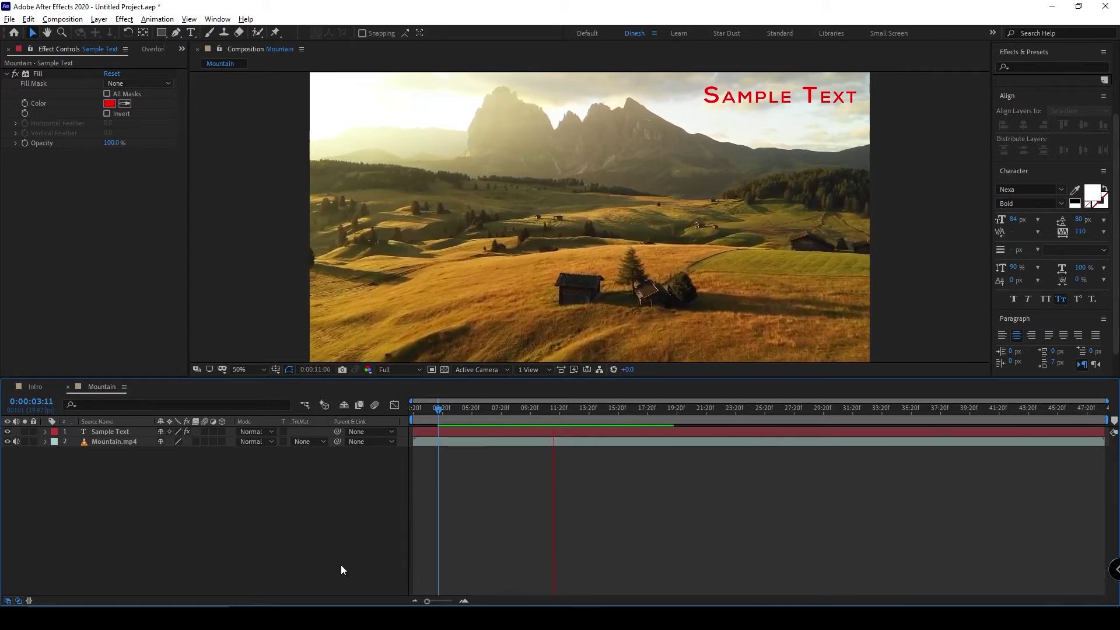
{"action": "key", "text": "space"}
{"action": "left_click_drag", "start_coordinate": [567, 410], "coordinate": [395, 425]}
{"action": "key", "text": "space"}
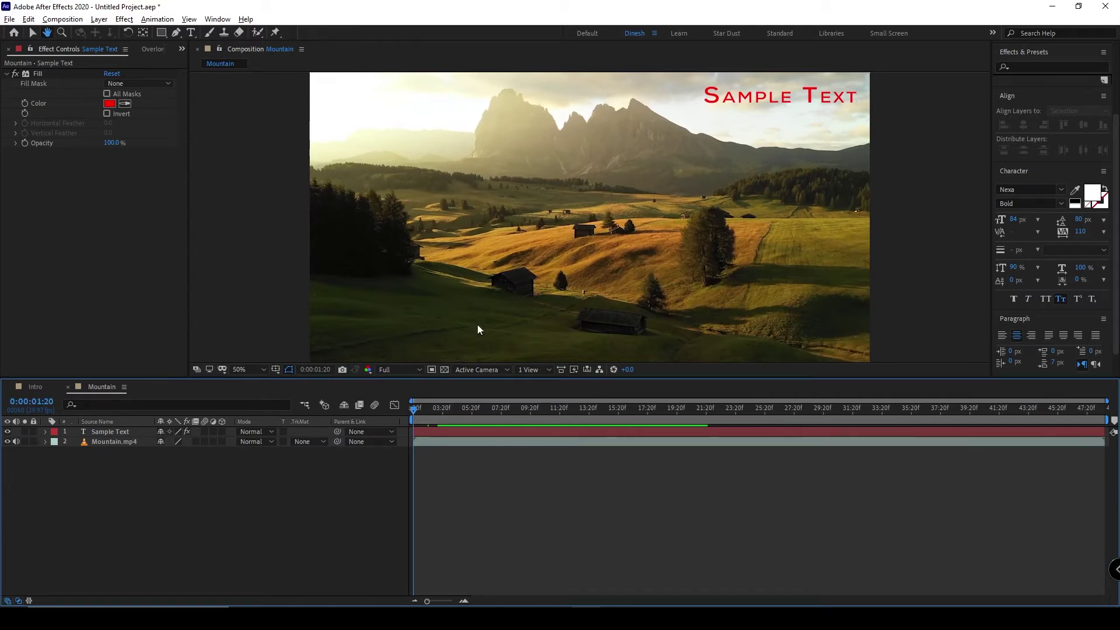
{"action": "key", "text": "space"}
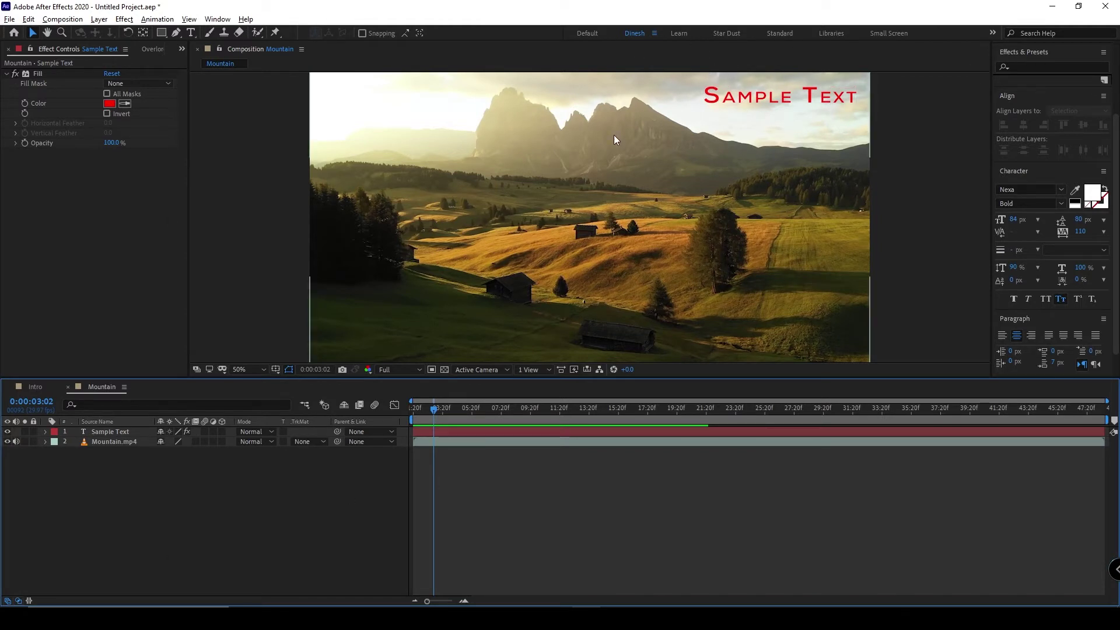
Add a new adjustment layer above the text and video layers of the Mountain composition.
{"action": "right_click", "coordinate": [225, 531]}
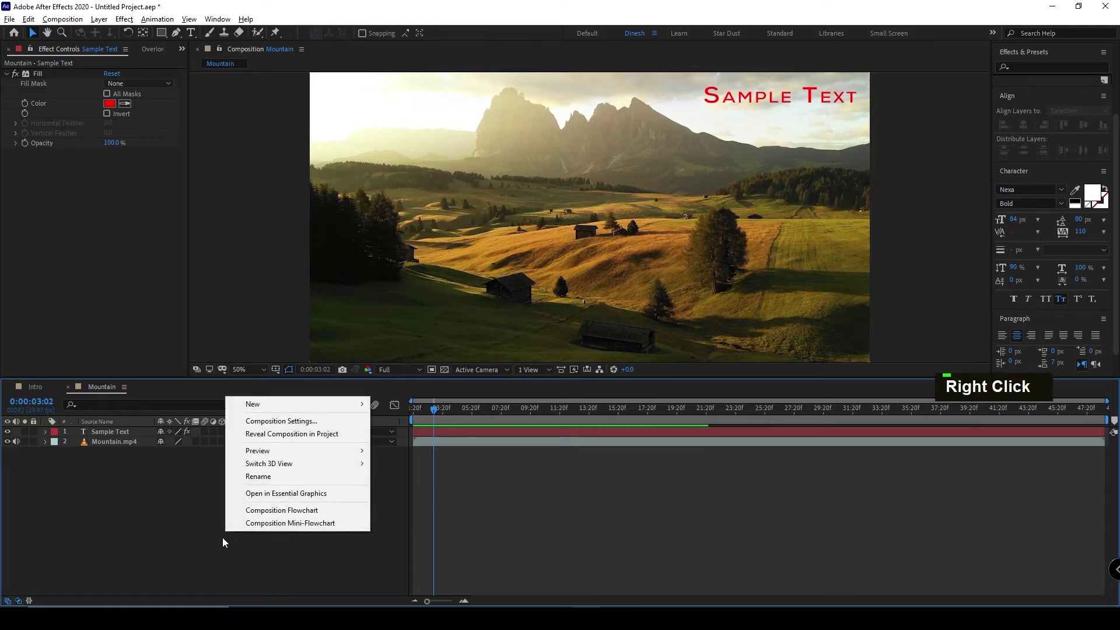
{"action": "mouse_move", "coordinate": [325, 408]}
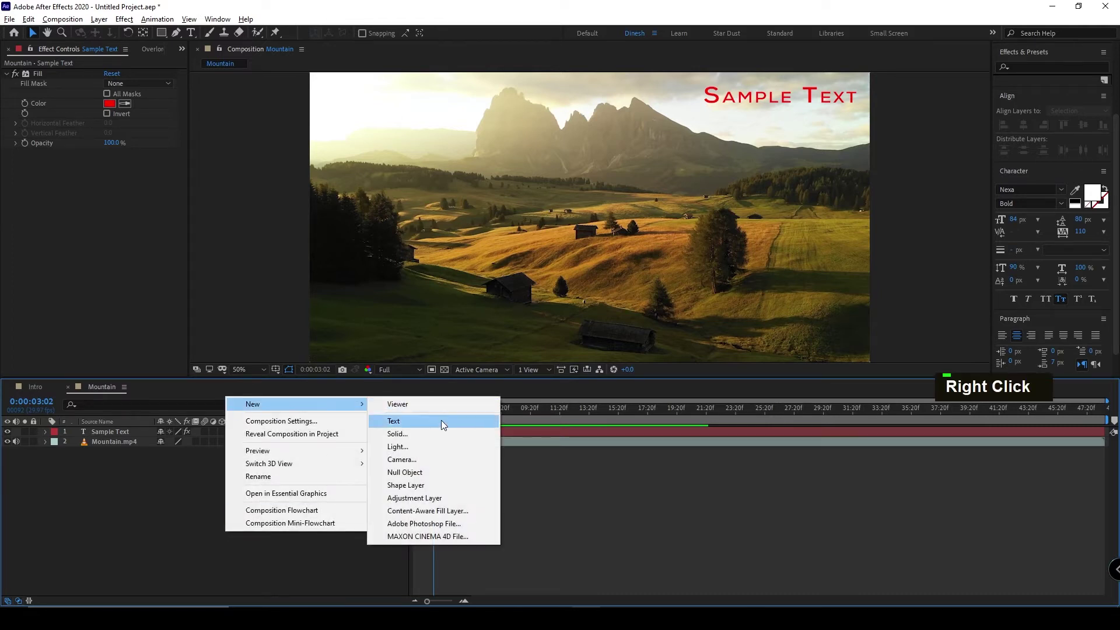
{"action": "left_click", "coordinate": [429, 497]}
{"action": "left_click", "coordinate": [99, 19]}
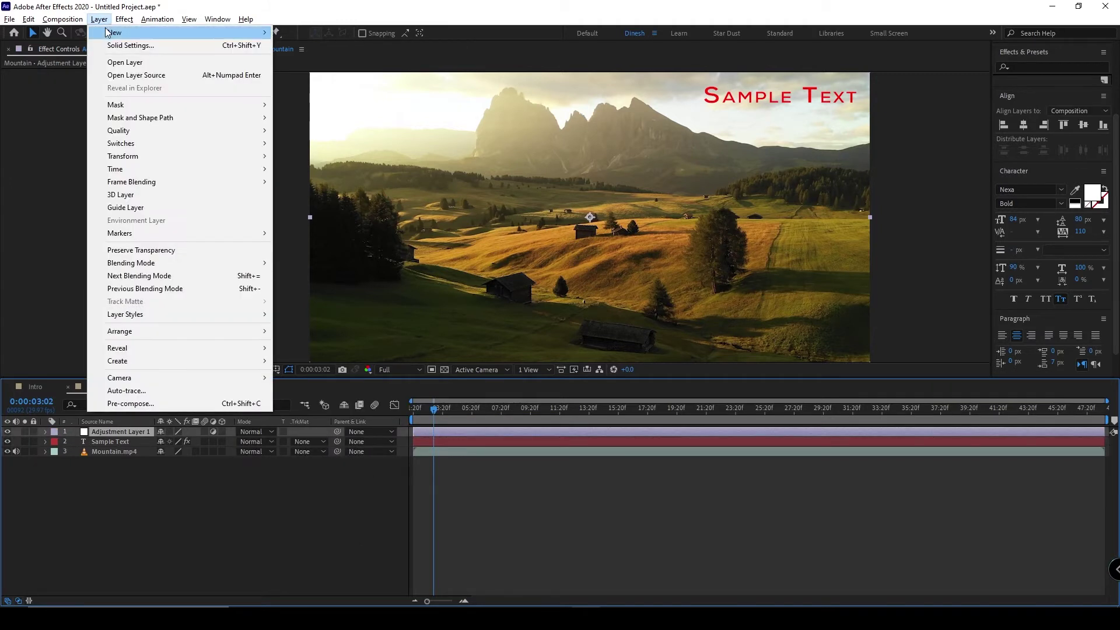
{"action": "mouse_move", "coordinate": [111, 32]}
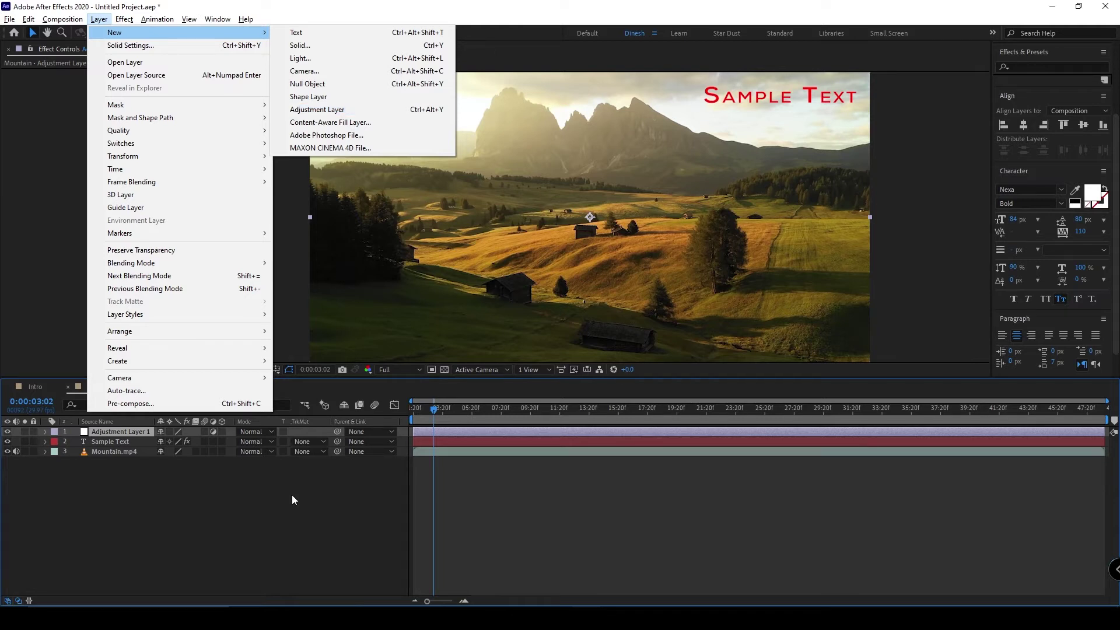
{"action": "left_click", "coordinate": [271, 499]}
Examine the adjustment layer's Transform properties, collapse them again and deselect the layer.
{"action": "left_click", "coordinate": [131, 432]}
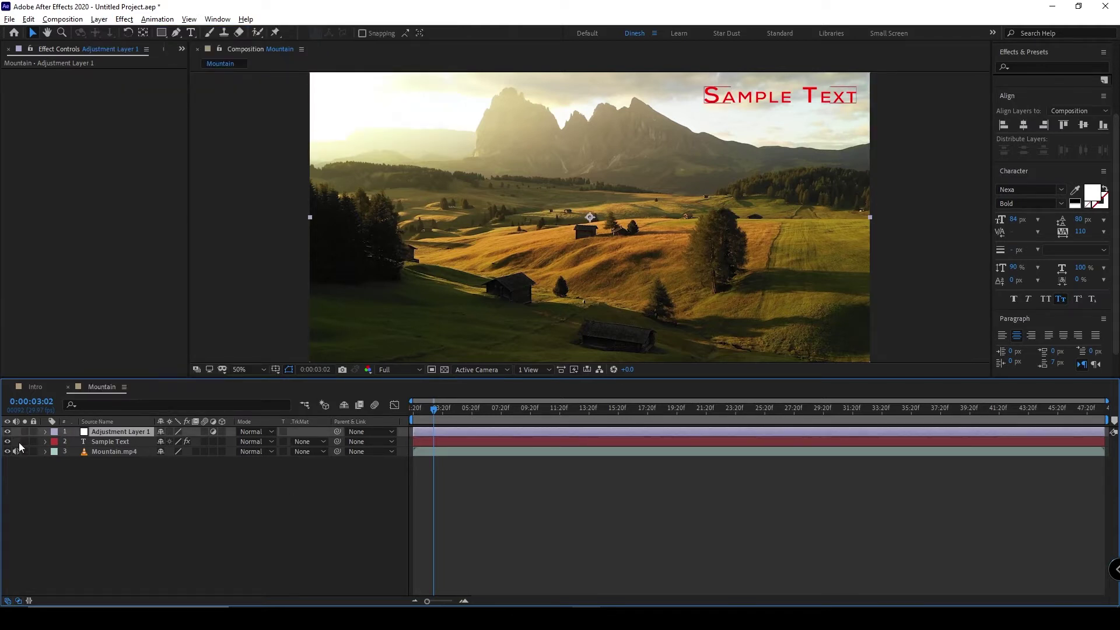
{"action": "left_click", "coordinate": [44, 432]}
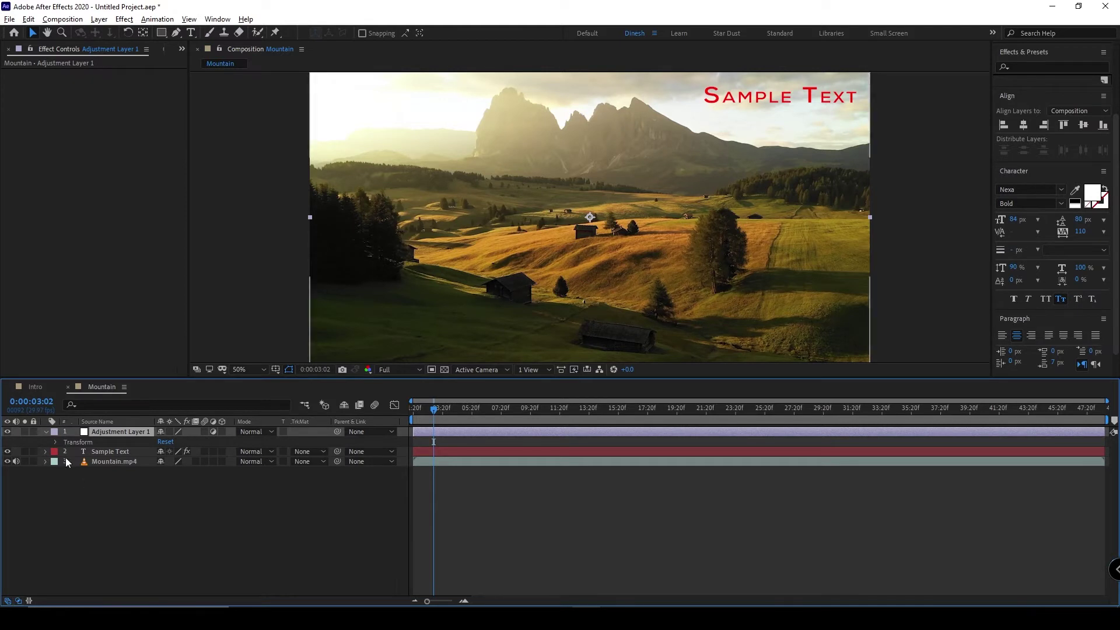
{"action": "left_click", "coordinate": [56, 442]}
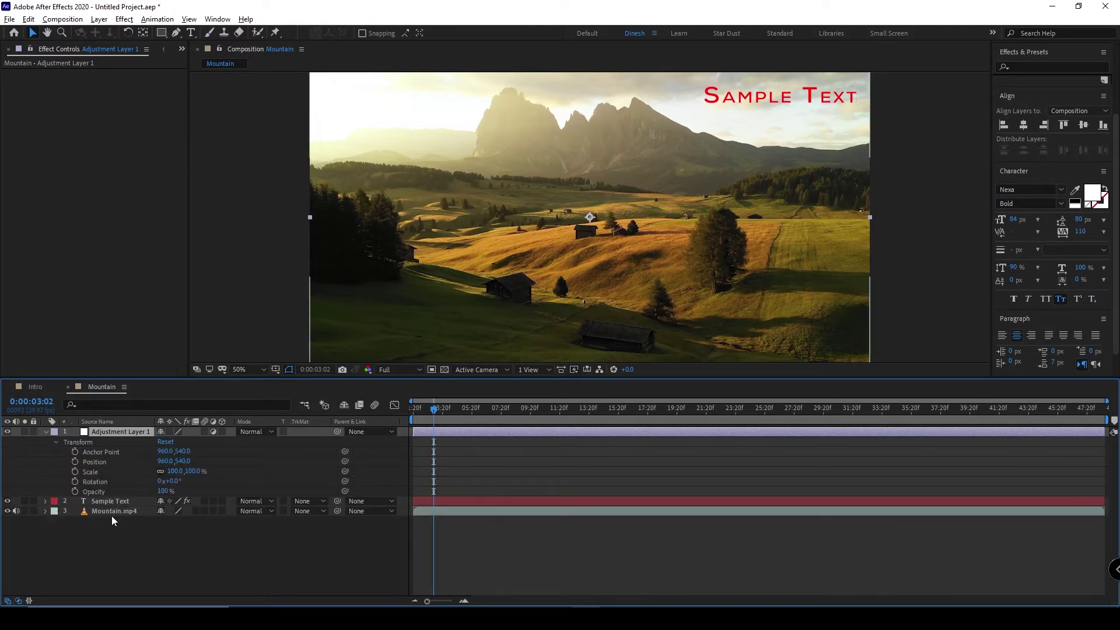
{"action": "left_click", "coordinate": [56, 442]}
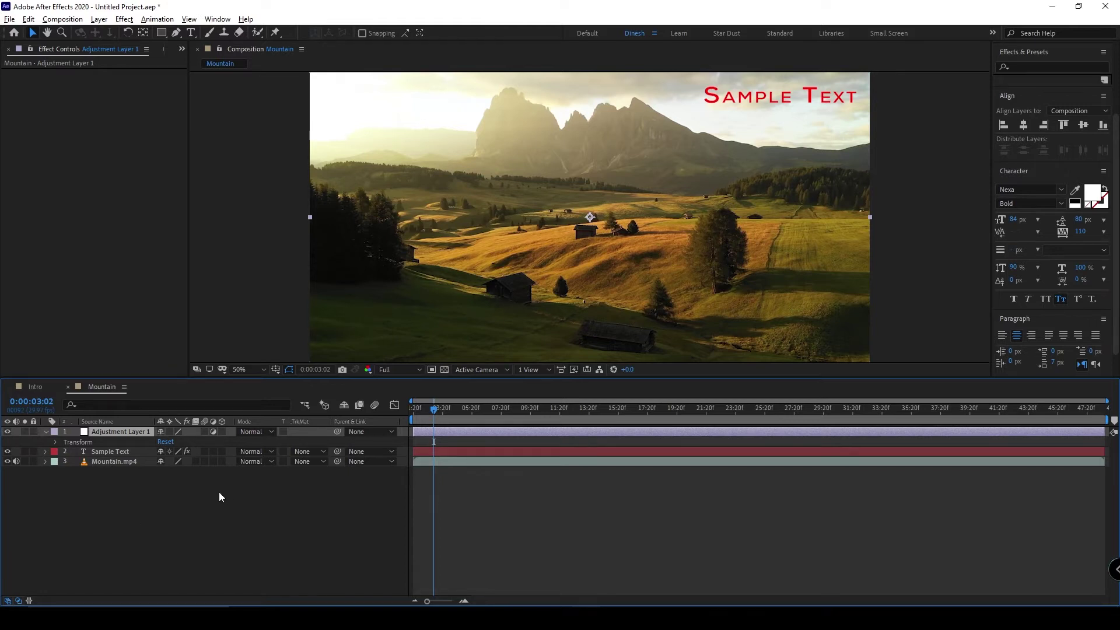
{"action": "left_click", "coordinate": [45, 431]}
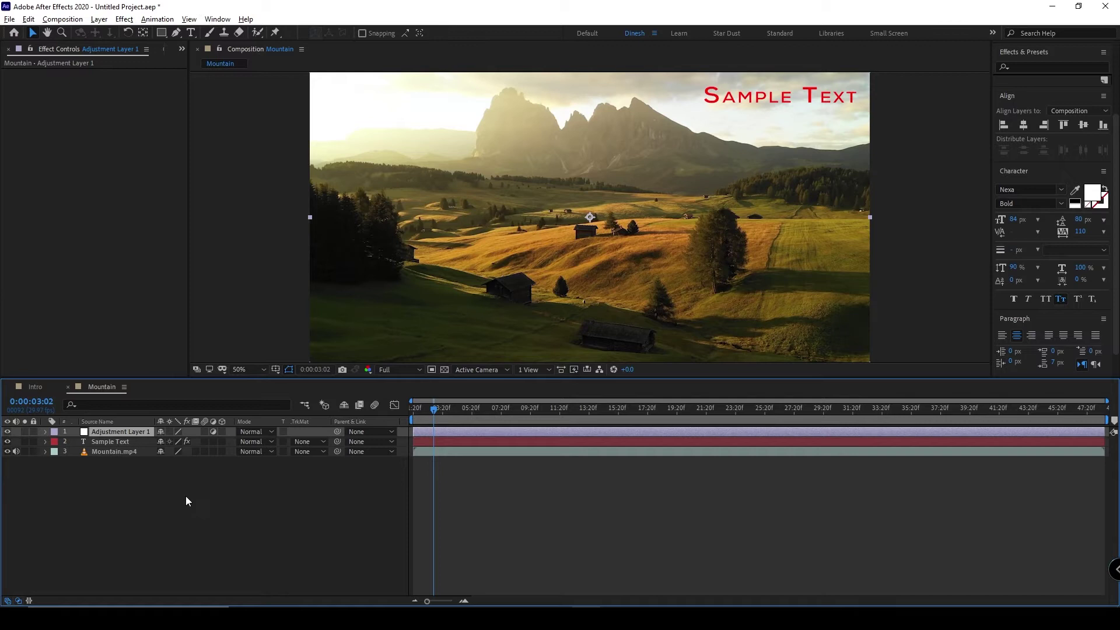
{"action": "left_click", "coordinate": [142, 481]}
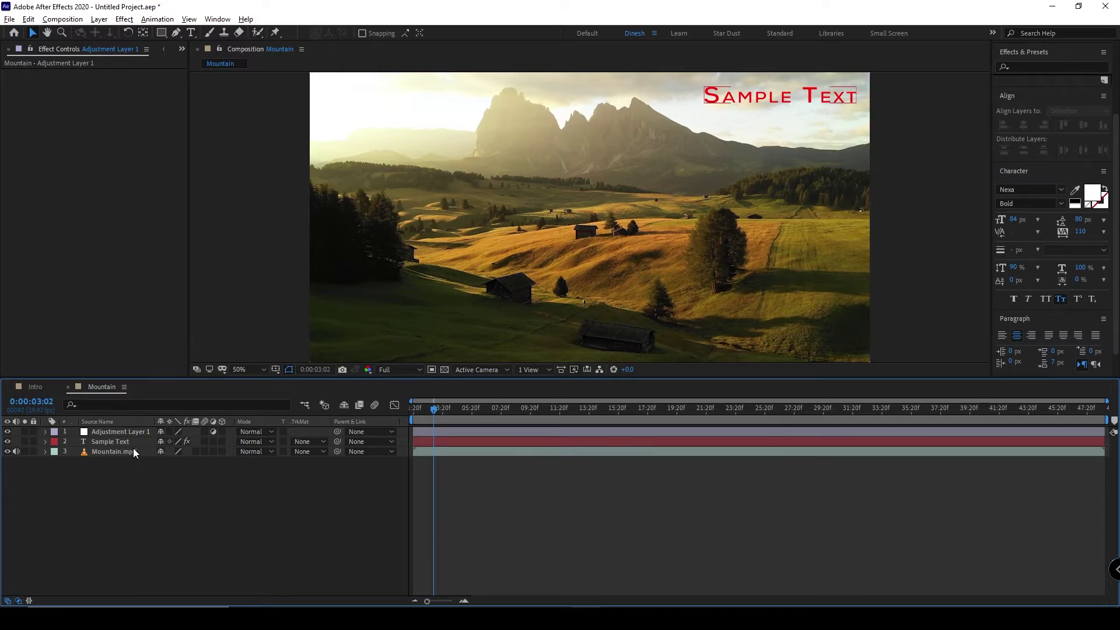
Find the Gaussian Blur effect through the effect search and apply it to the adjustment layer.
{"action": "left_click", "coordinate": [129, 432]}
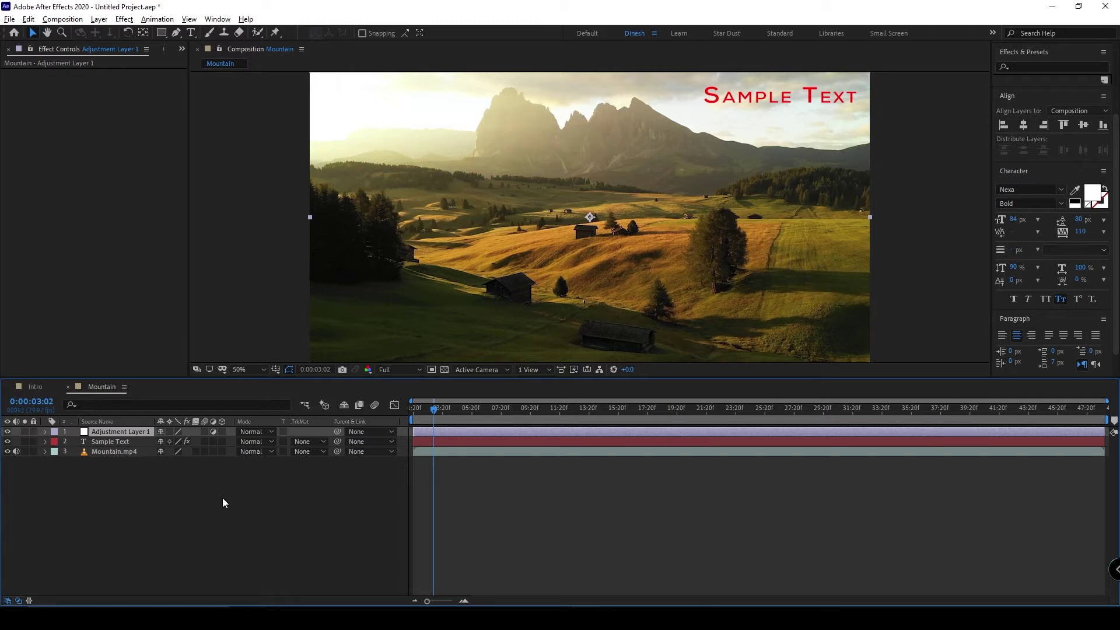
{"action": "key", "text": "ctrl+space"}
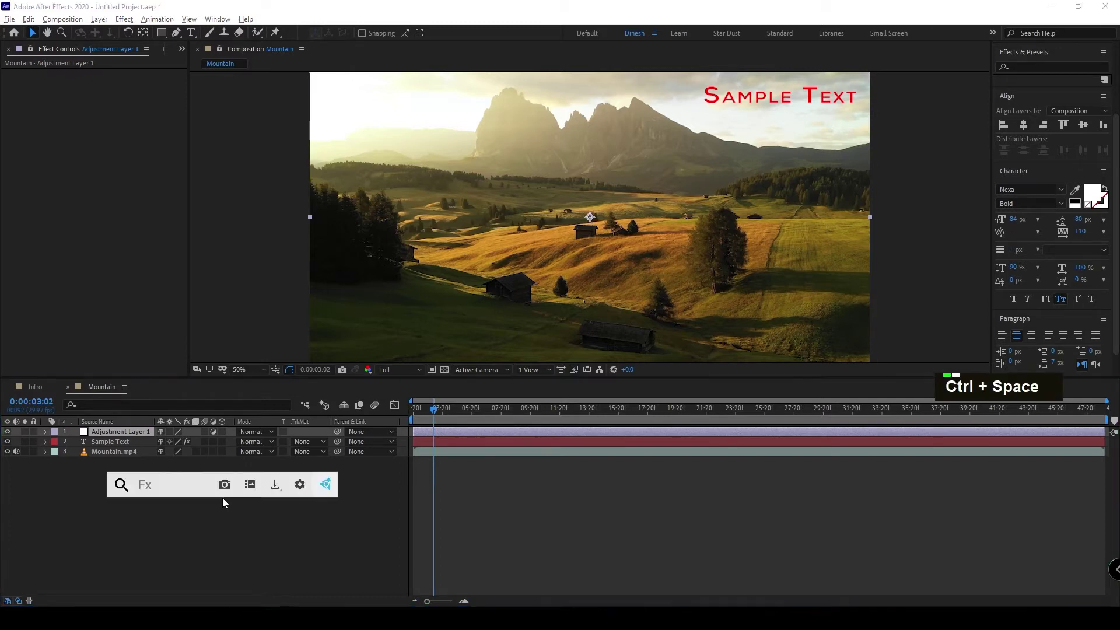
{"action": "type", "text": "blur"}
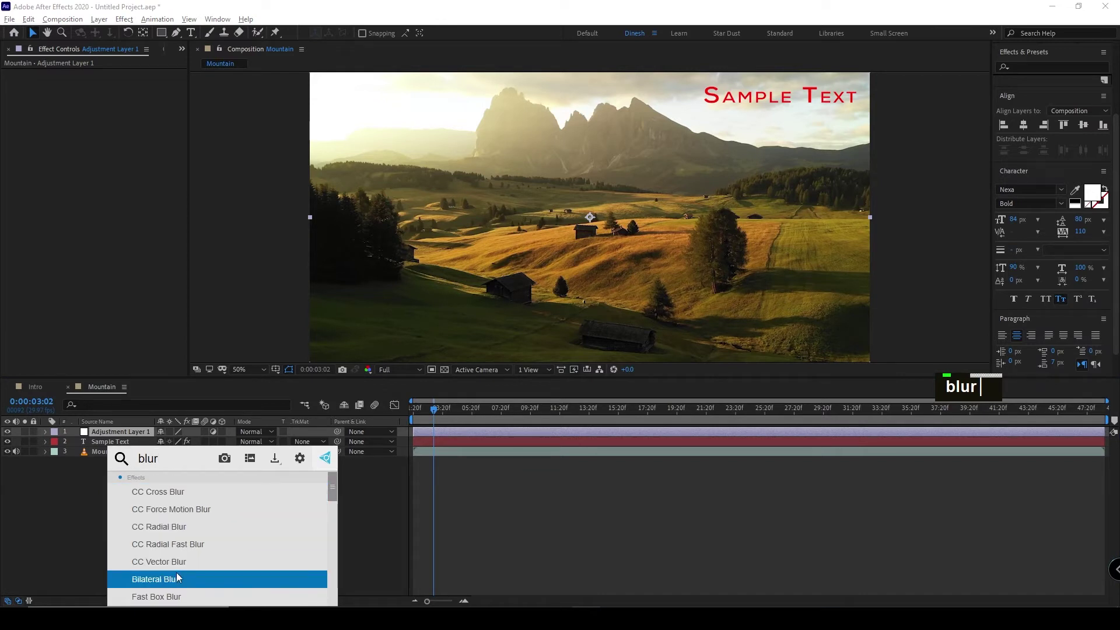
{"action": "key", "text": "BackSpace"}
{"action": "key", "text": "BackSpace"}
{"action": "key", "text": "BackSpace"}
{"action": "key", "text": "BackSpace"}
{"action": "key", "text": "BackSpace"}
{"action": "key", "text": "BackSpace"}
{"action": "key", "text": "BackSpace"}
{"action": "type", "text": "ga"}
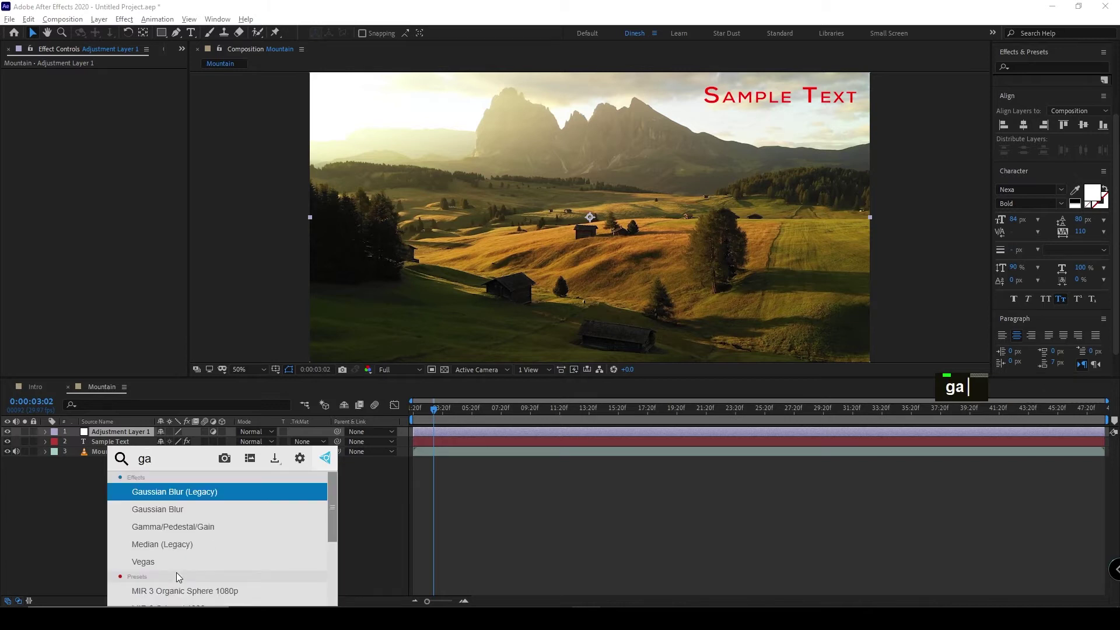
{"action": "type", "text": "uy"}
{"action": "key", "text": "BackSpace"}
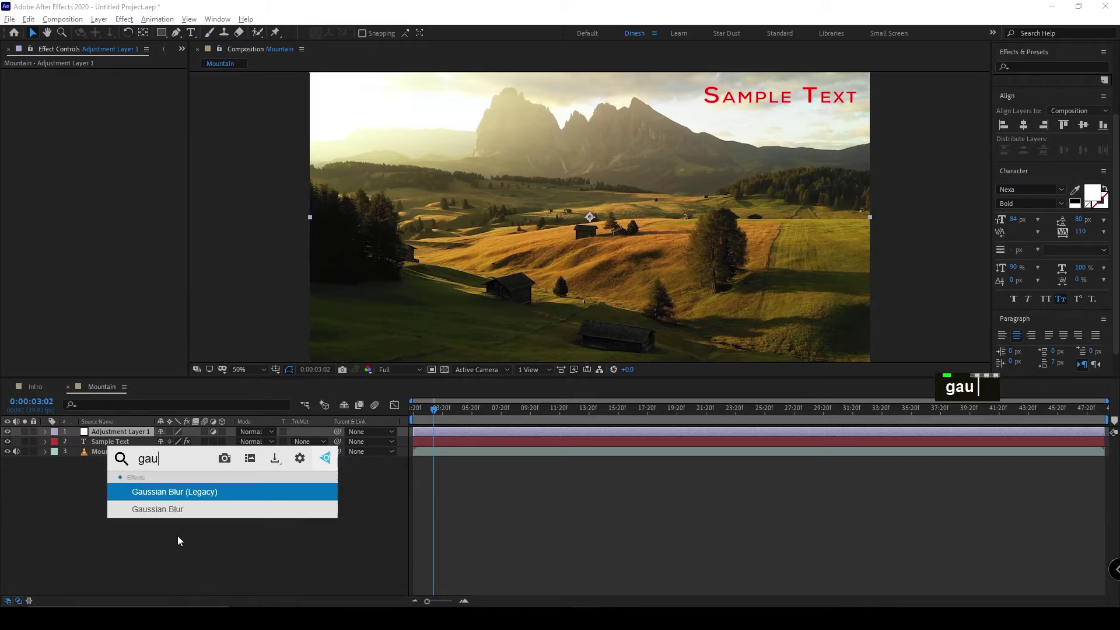
{"action": "left_click", "coordinate": [169, 509]}
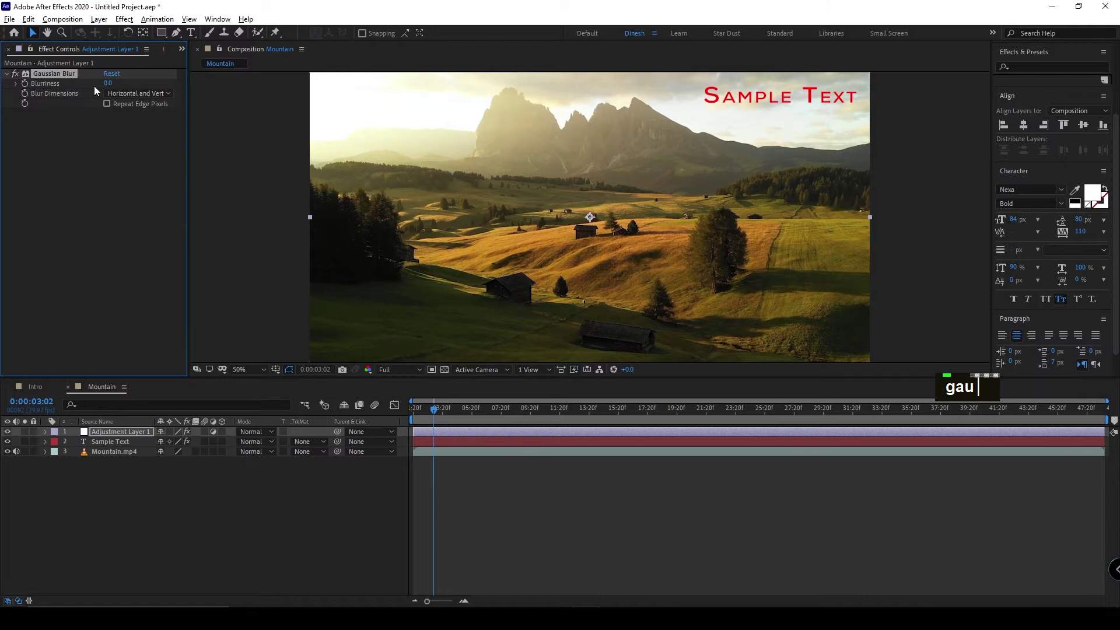
Set the Gaussian Blur's Blurriness to about 41.3 on the adjustment layer and preview the blurred composition.
{"action": "left_click_drag", "start_coordinate": [107, 82], "coordinate": [458, 199]}
{"action": "left_click", "coordinate": [272, 540]}
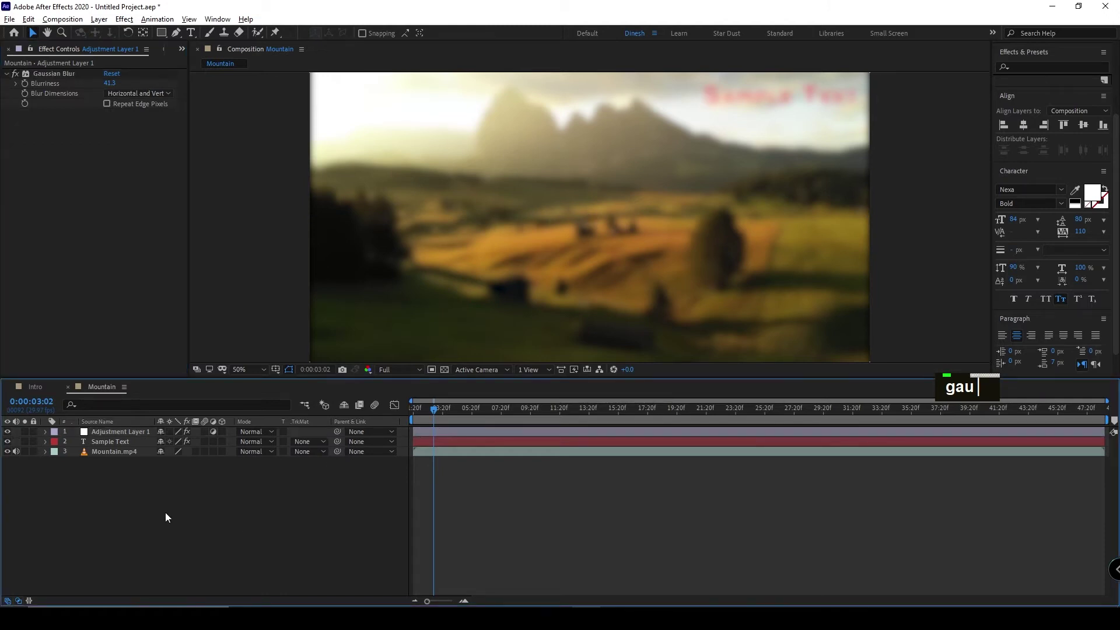
{"action": "left_click", "coordinate": [130, 432]}
{"action": "key", "text": "Delete"}
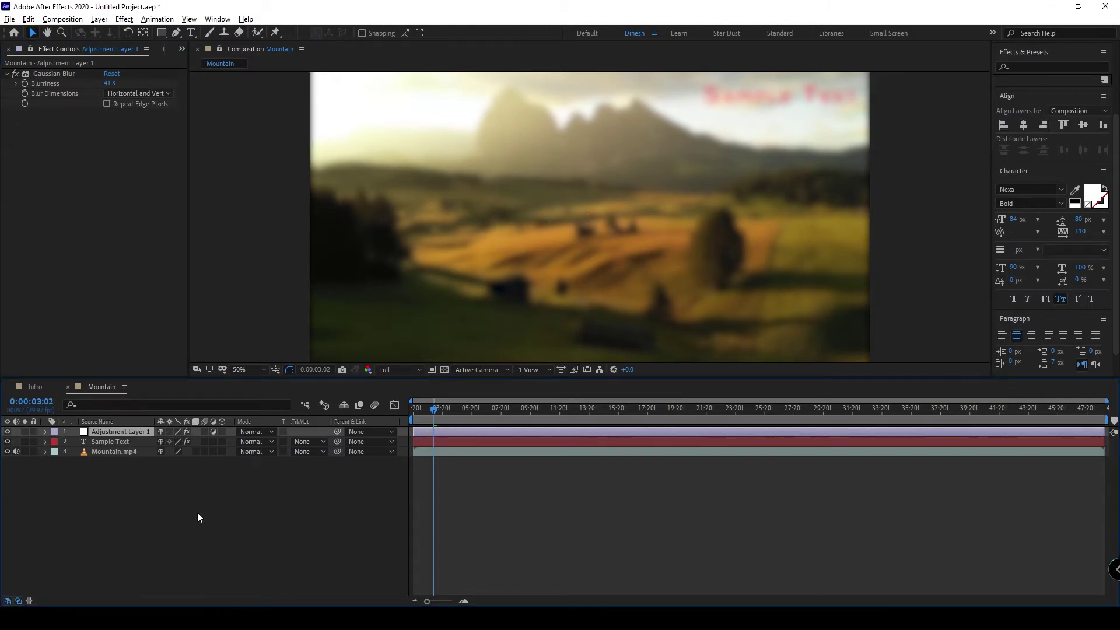
{"action": "key", "text": "space"}
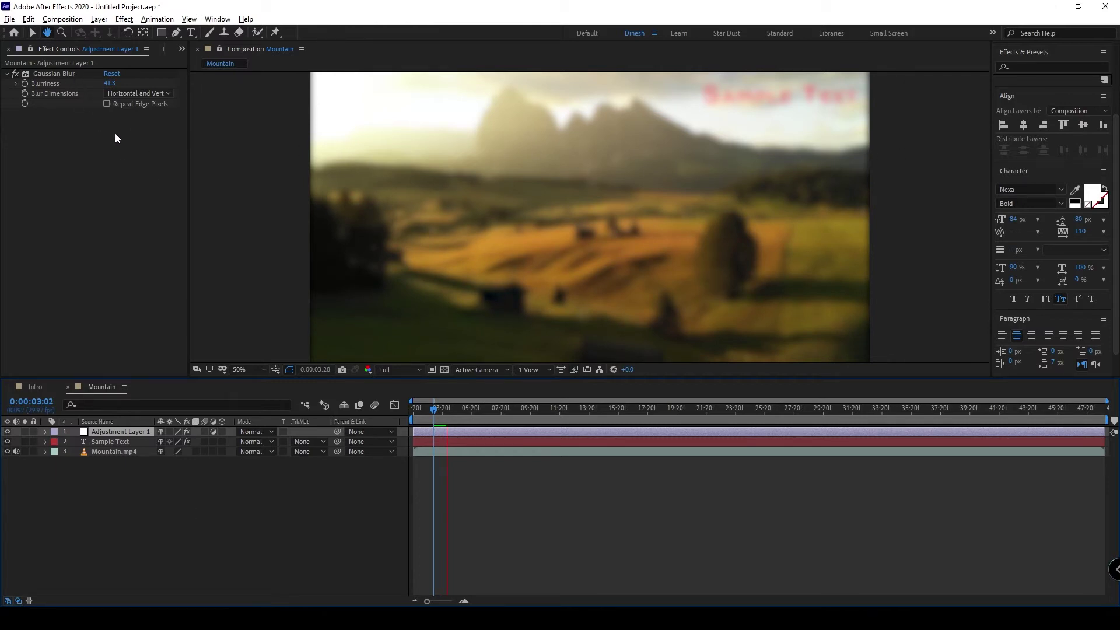
Turn on Repeat Edge Pixels for the Gaussian Blur and preview the composition again.
{"action": "left_click", "coordinate": [106, 104]}
{"action": "left_click", "coordinate": [107, 104]}
{"action": "key", "text": "space"}
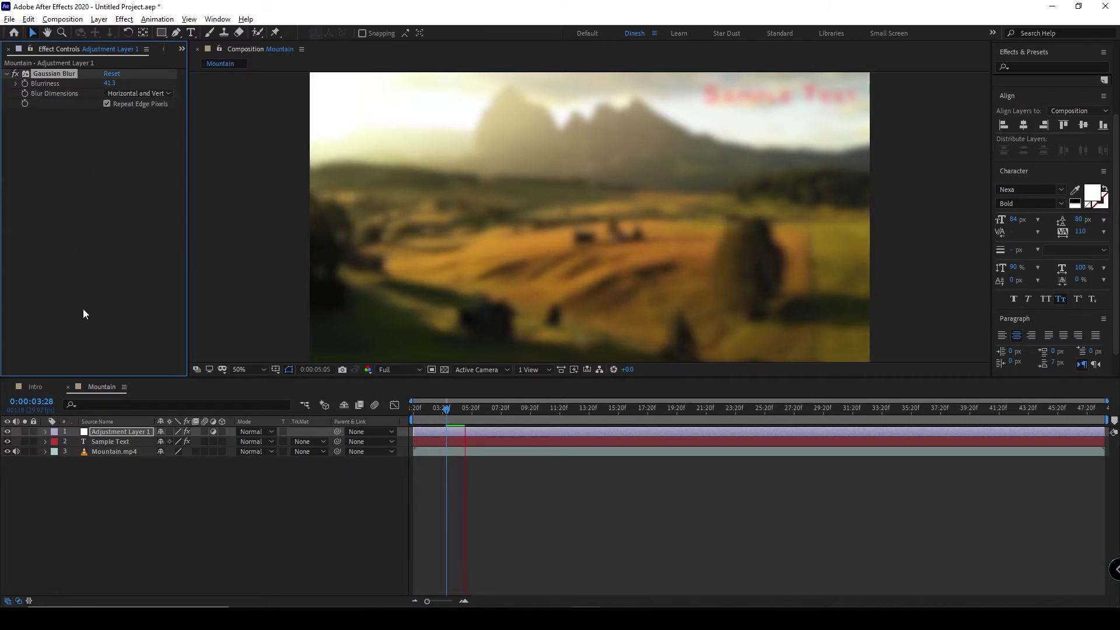
{"action": "key", "text": "space"}
Shift the adjustment layer sideways so it covers only the right half of the frame, and preview the partial blur.
{"action": "left_click", "coordinate": [108, 434]}
{"action": "left_click_drag", "start_coordinate": [528, 231], "coordinate": [701, 232]}
{"action": "mouse_move", "coordinate": [784, 230]}
{"action": "left_mouse_down"}
{"action": "mouse_move", "coordinate": [668, 225]}
{"action": "mouse_move", "coordinate": [797, 234]}
{"action": "left_mouse_up"}
{"action": "left_click", "coordinate": [440, 478]}
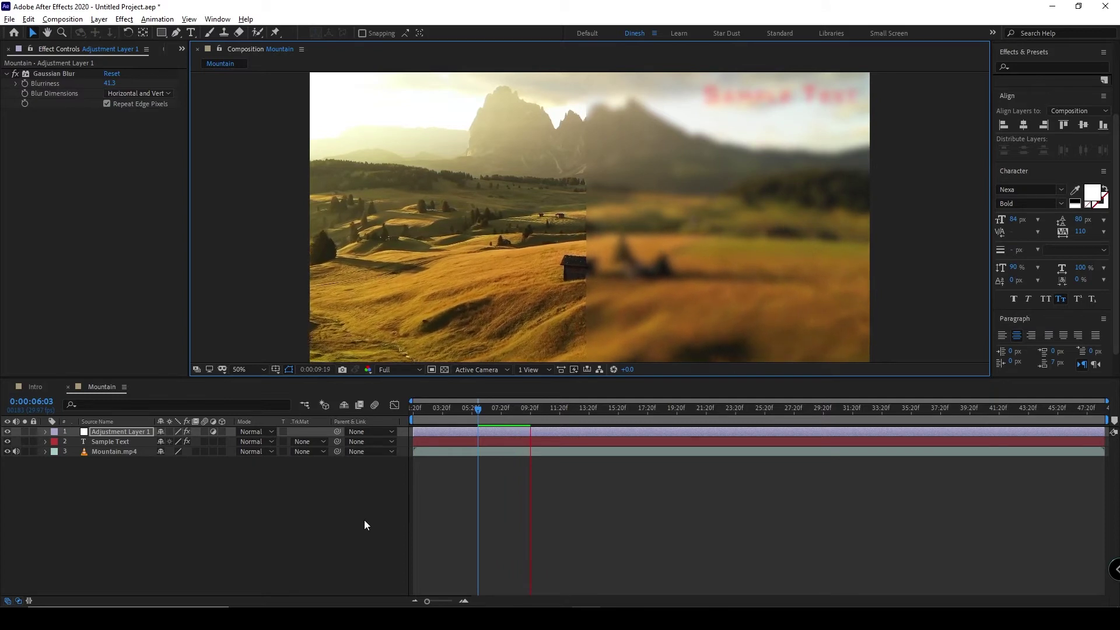
{"action": "key", "text": "space"}
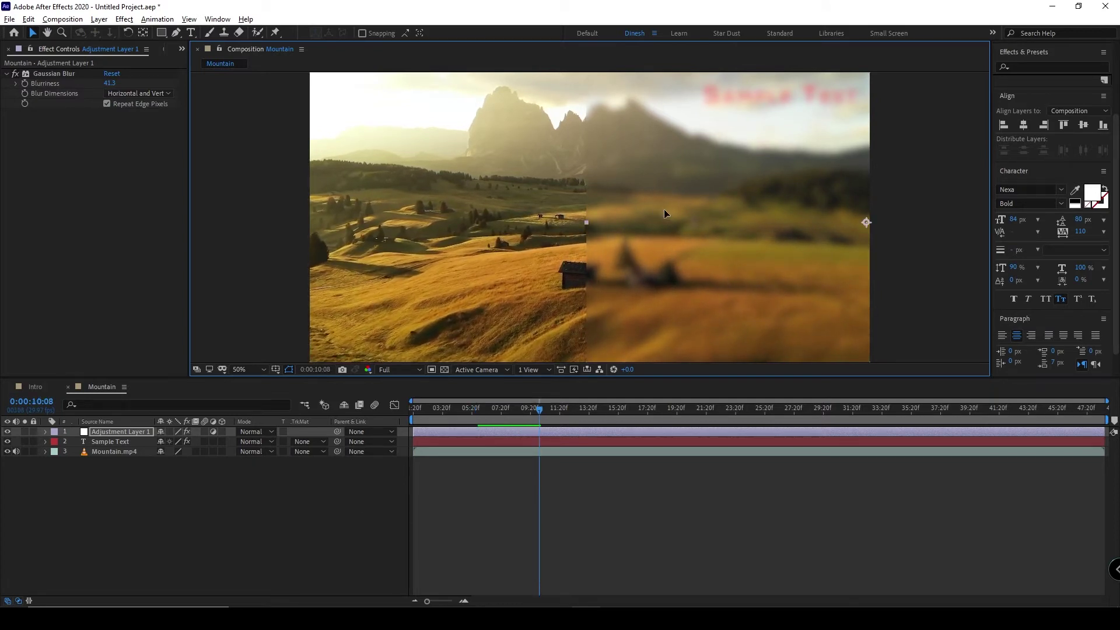
Shrink the adjustment layer to a scale of about 30.9, 7.0% and place it over the Sample Text.
{"action": "left_click_drag", "start_coordinate": [664, 210], "coordinate": [494, 265]}
{"action": "left_click", "coordinate": [135, 431]}
{"action": "key", "text": "s"}
{"action": "left_click_drag", "start_coordinate": [173, 441], "coordinate": [137, 445]}
{"action": "left_click_drag", "start_coordinate": [708, 293], "coordinate": [856, 110]}
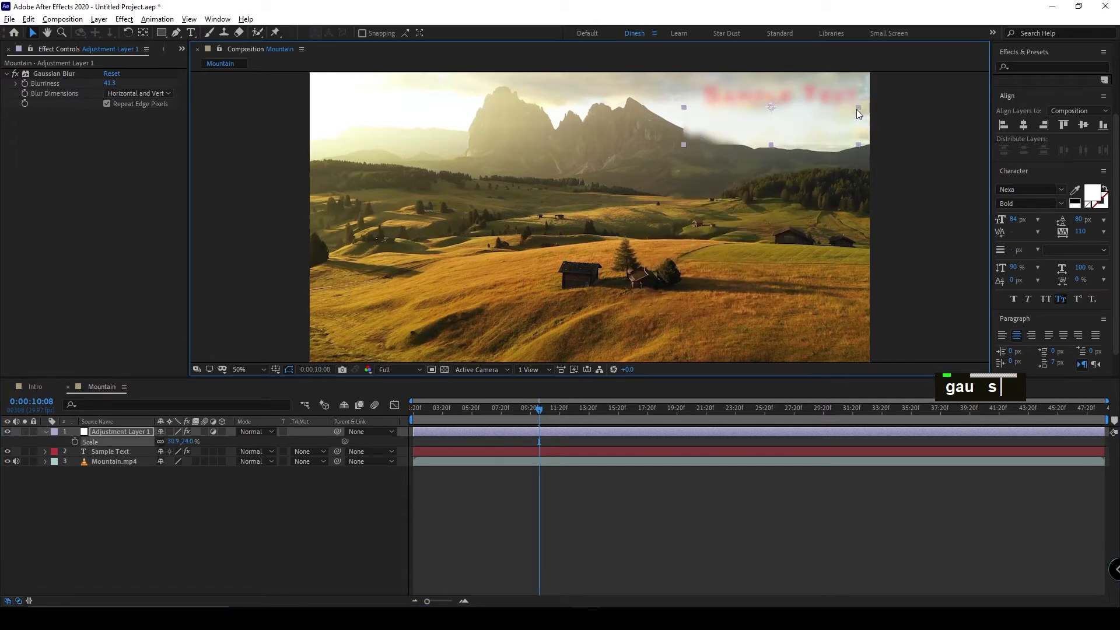
{"action": "left_click_drag", "start_coordinate": [771, 145], "coordinate": [805, 96]}
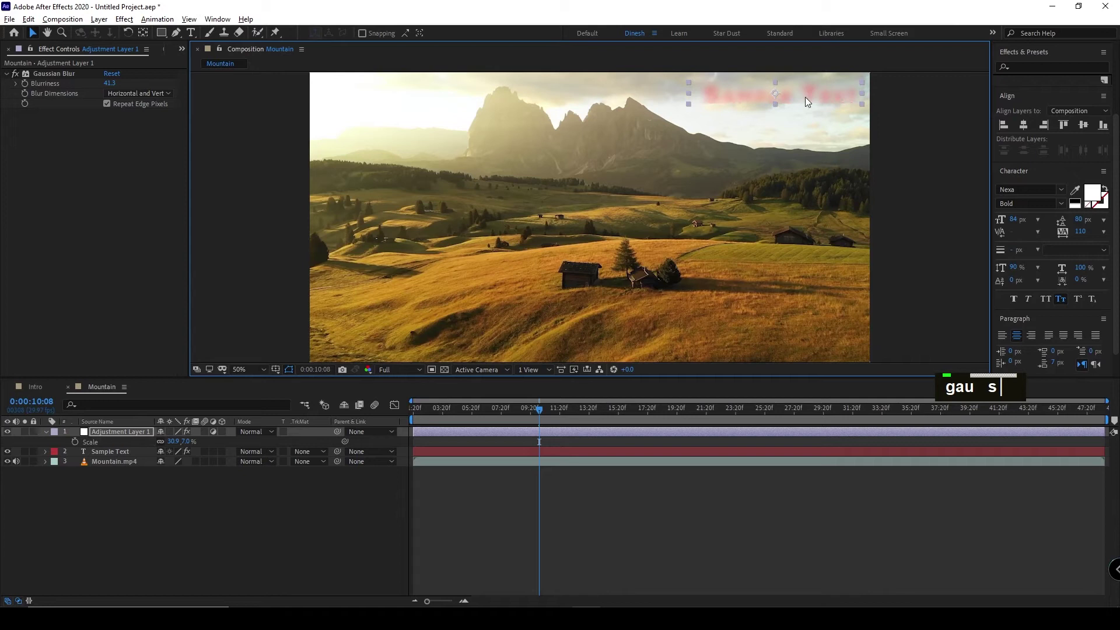
Preview the composition with the small adjustment layer over the text, and nudge that layer slightly to the right.
{"action": "left_click", "coordinate": [181, 531]}
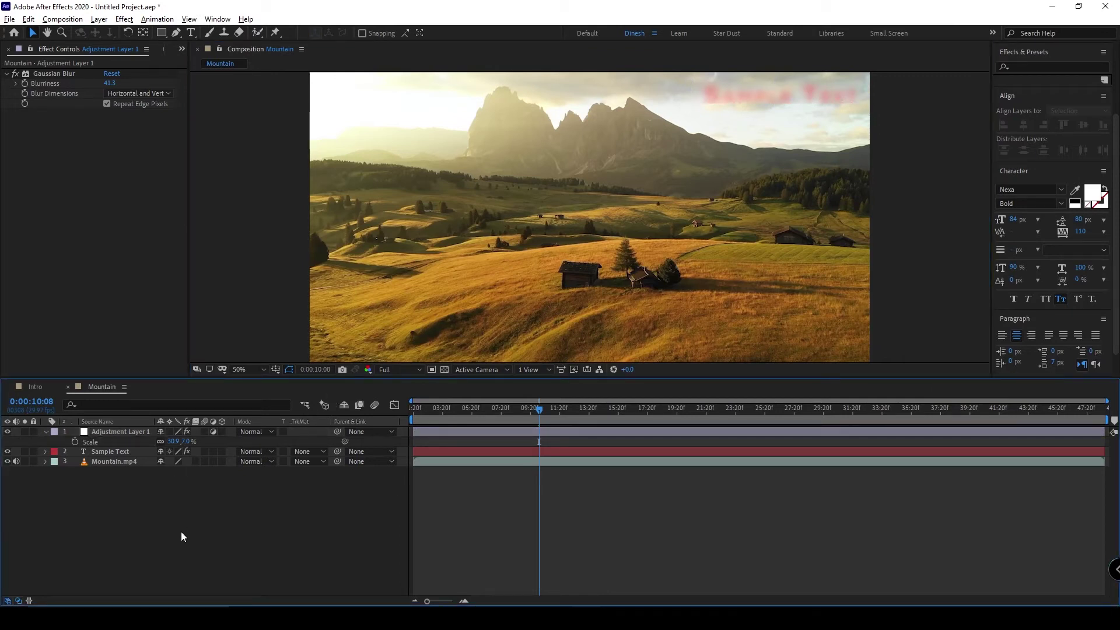
{"action": "key", "text": "space"}
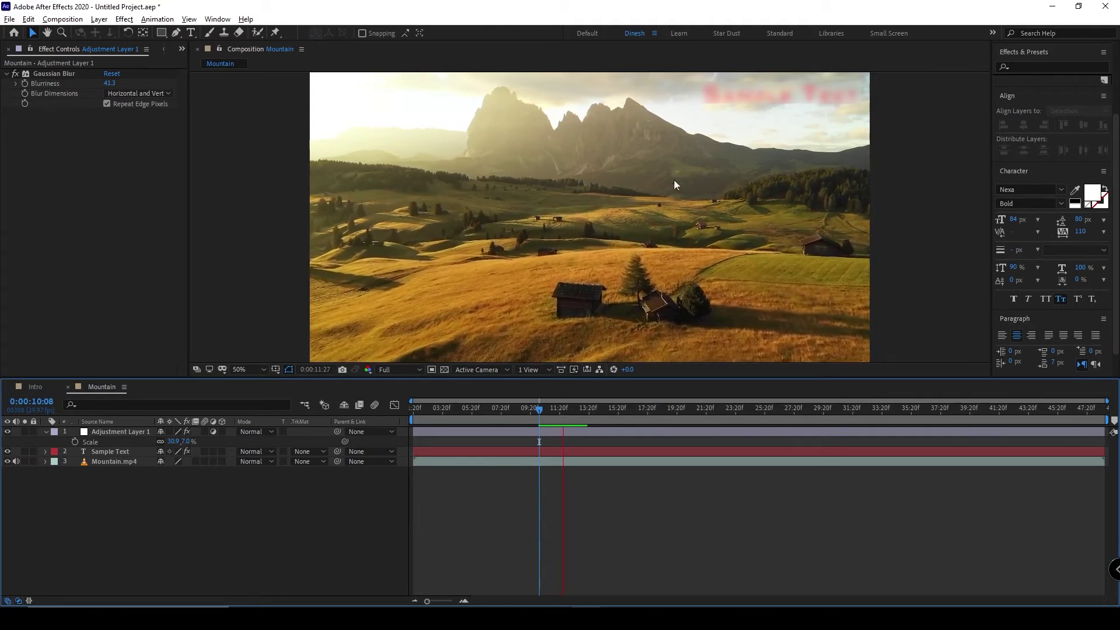
{"action": "mouse_move", "coordinate": [757, 99]}
{"action": "left_mouse_down"}
{"action": "mouse_move", "coordinate": [571, 178]}
{"action": "mouse_move", "coordinate": [758, 97]}
{"action": "left_mouse_up"}
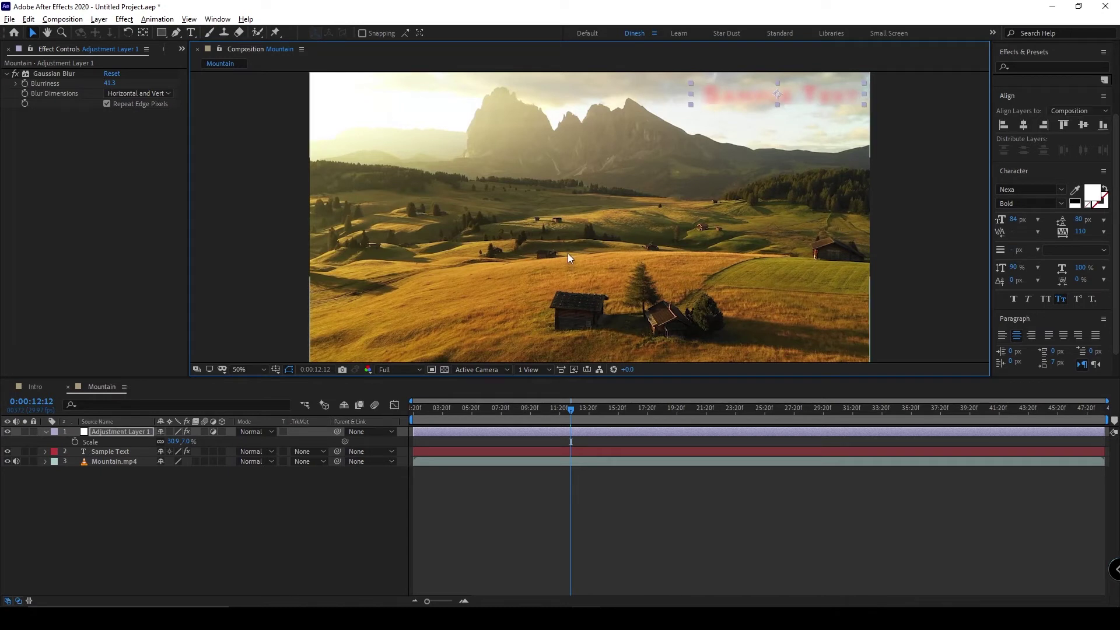
Move the Sample Text layer above the adjustment layer and return it to its place below.
{"action": "left_click", "coordinate": [108, 451]}
{"action": "left_click_drag", "start_coordinate": [106, 423], "coordinate": [103, 431]}
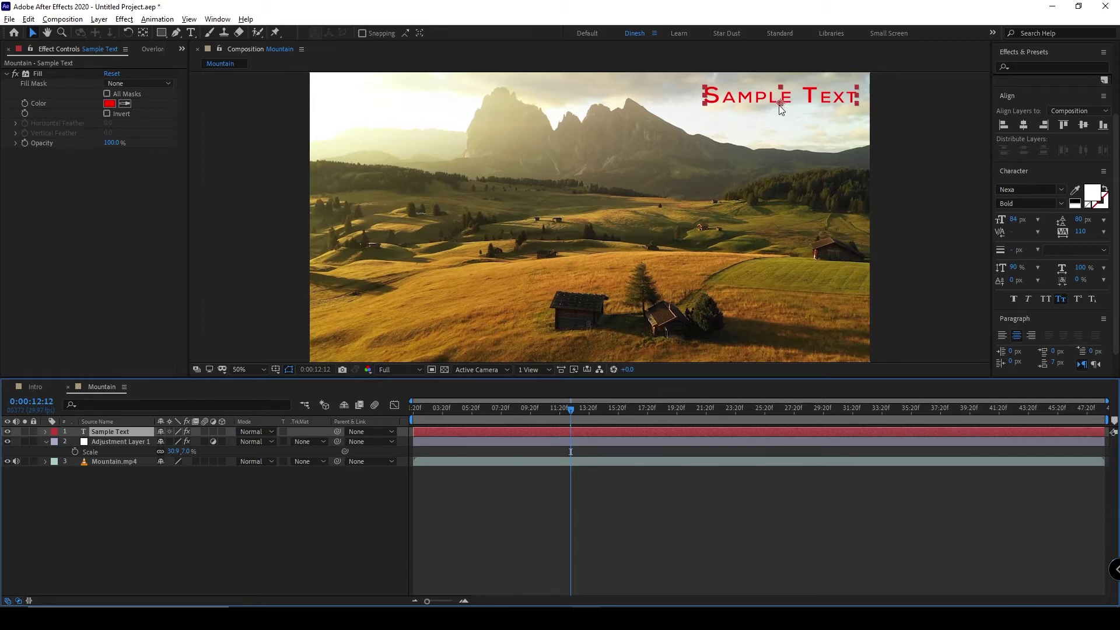
{"action": "left_click", "coordinate": [137, 441]}
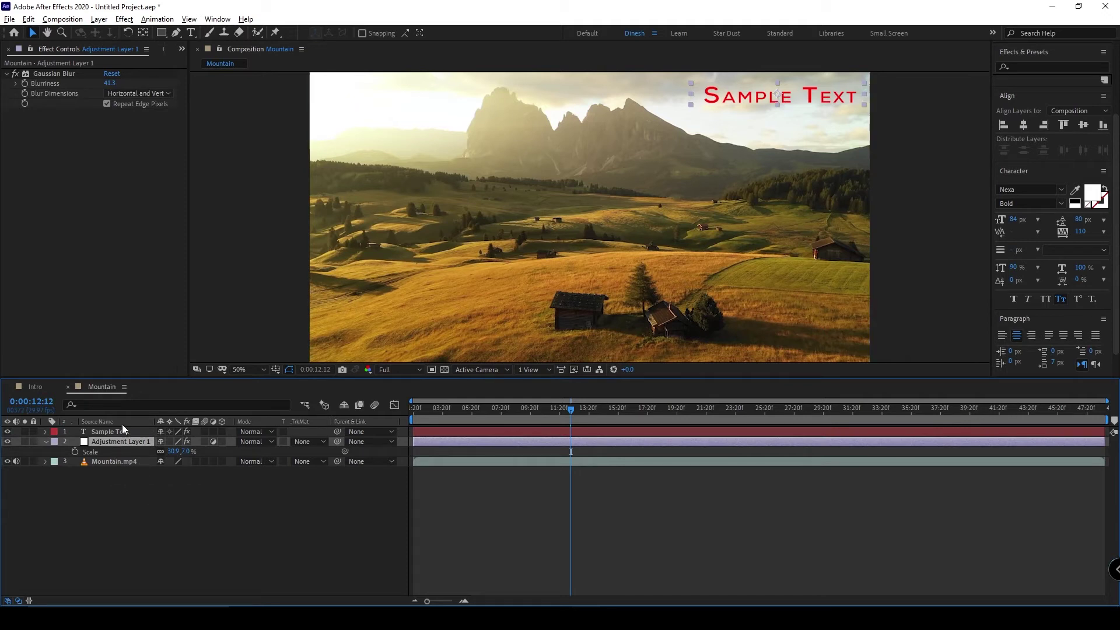
{"action": "left_click_drag", "start_coordinate": [119, 432], "coordinate": [116, 449]}
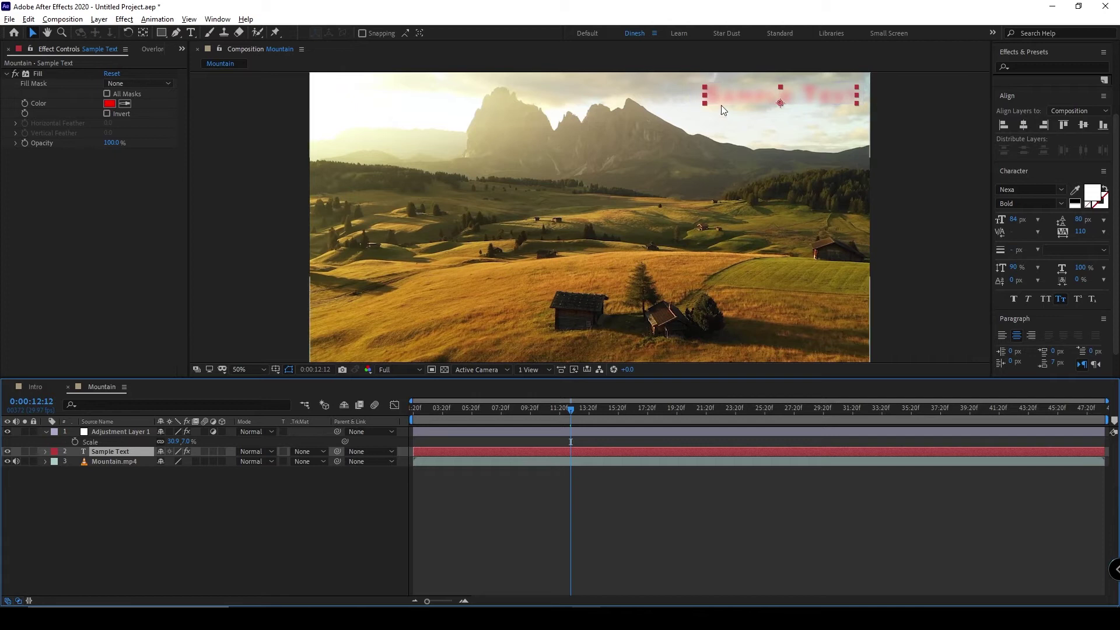
Enlarge the adjustment layer to a scale of about 94.2, 107.7% and position it over most of the frame.
{"action": "left_click_drag", "start_coordinate": [704, 103], "coordinate": [583, 194]}
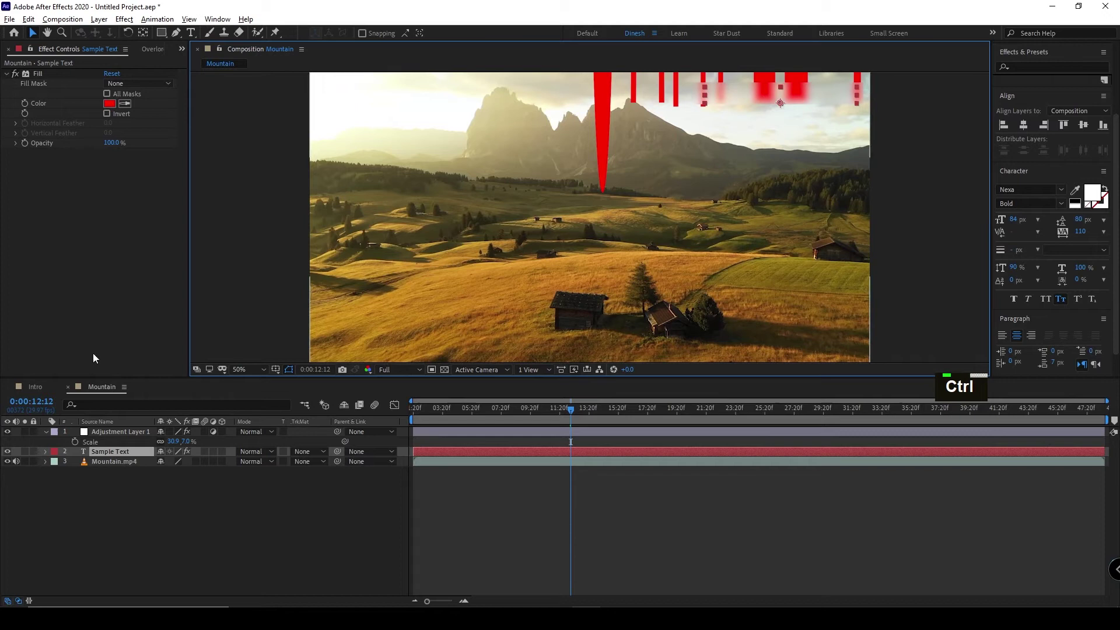
{"action": "key", "text": "ctrl+z"}
{"action": "left_click", "coordinate": [128, 434]}
{"action": "left_click_drag", "start_coordinate": [705, 93], "coordinate": [515, 124]}
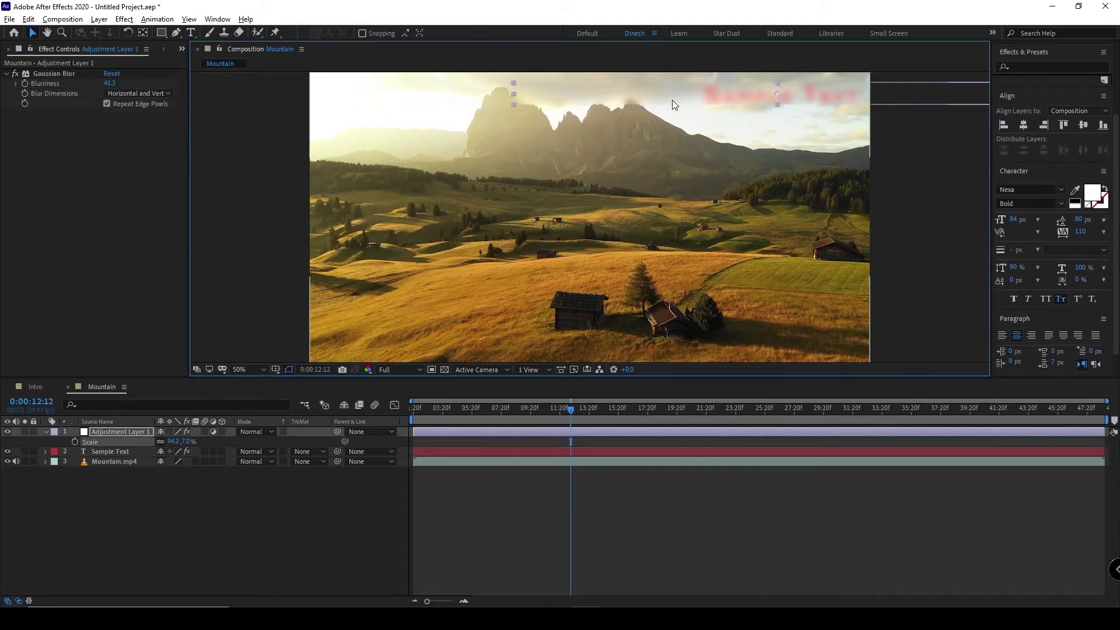
{"action": "left_click_drag", "start_coordinate": [663, 107], "coordinate": [509, 152]}
{"action": "left_click_drag", "start_coordinate": [604, 167], "coordinate": [625, 324]}
{"action": "left_click_drag", "start_coordinate": [658, 176], "coordinate": [650, 223]}
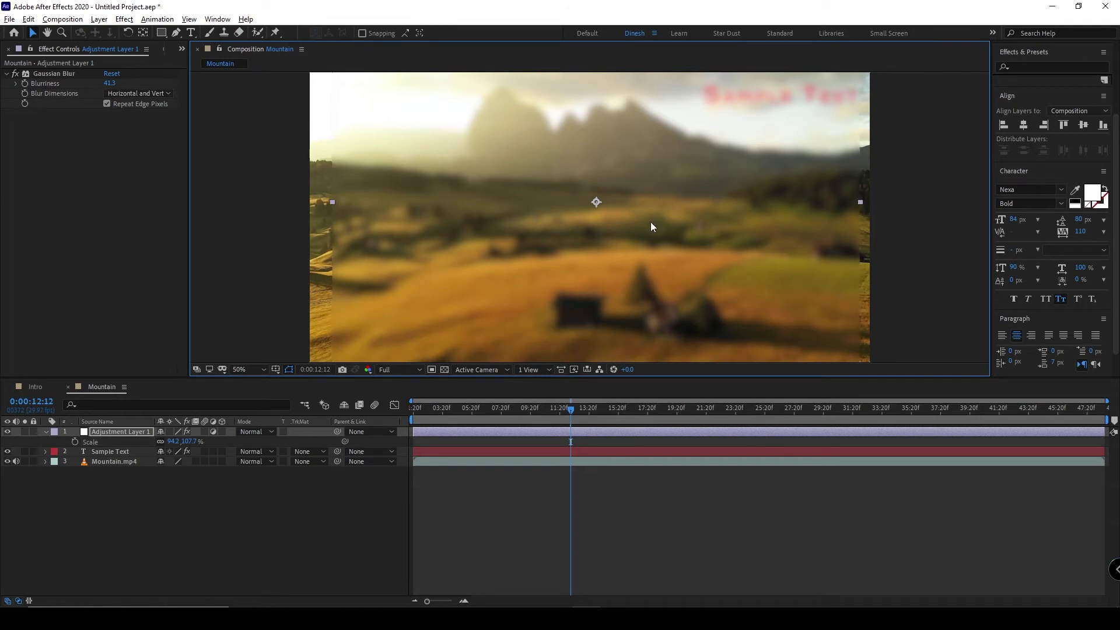
{"action": "left_click", "coordinate": [188, 536]}
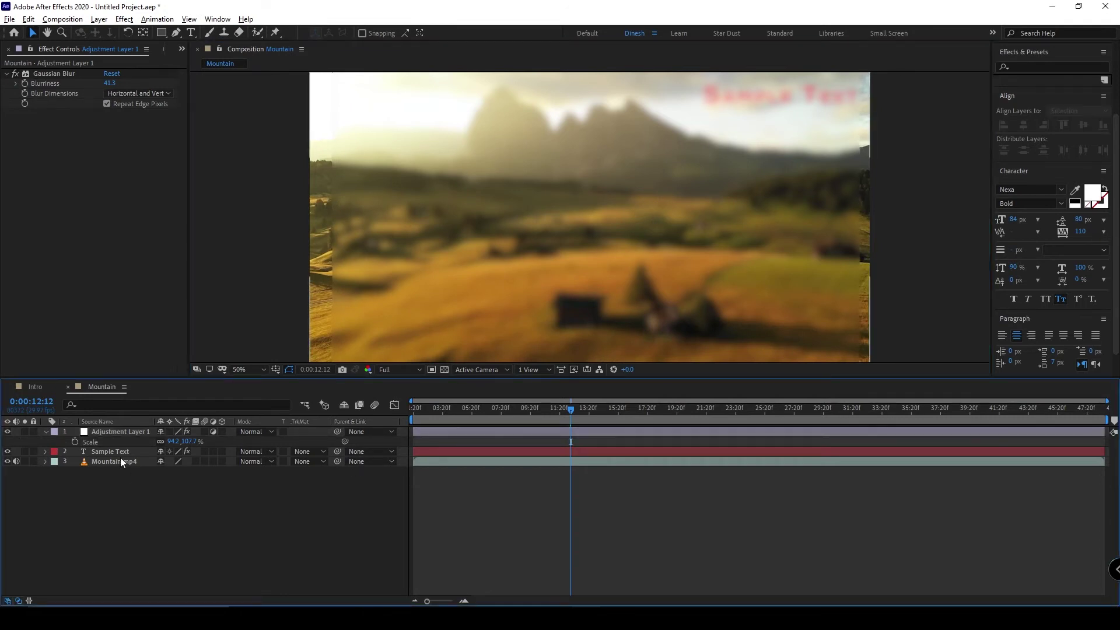
Draw a wide elliptical mask on the adjustment layer around the middle of the frame, and collapse the layer's properties.
{"action": "left_click", "coordinate": [121, 430]}
{"action": "left_click", "coordinate": [160, 34]}
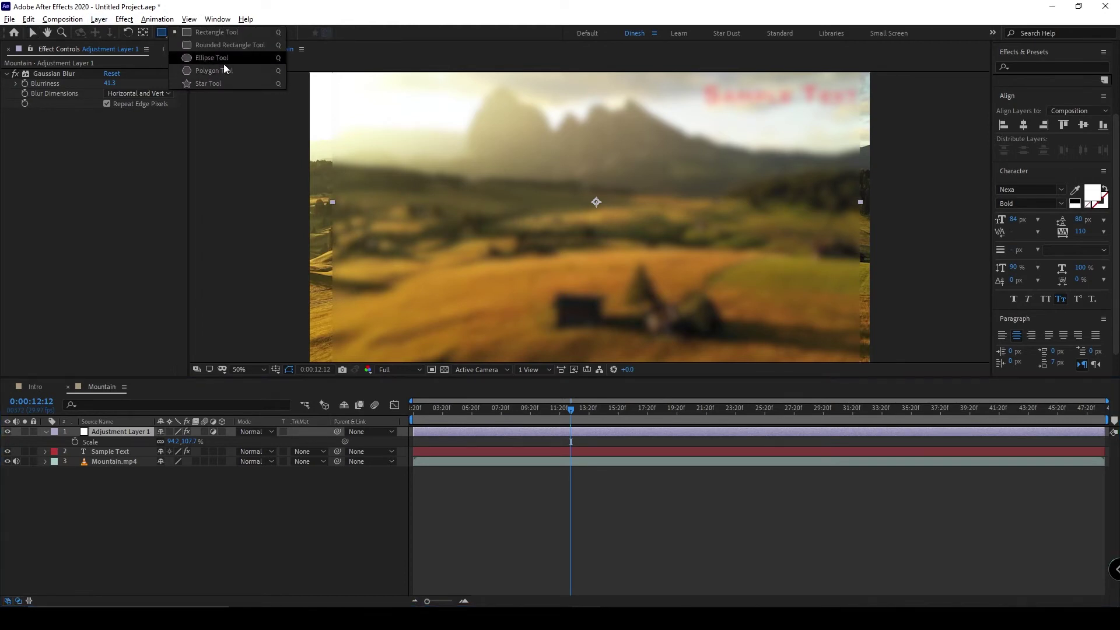
{"action": "left_click", "coordinate": [222, 58]}
{"action": "left_click_drag", "start_coordinate": [483, 149], "coordinate": [765, 287]}
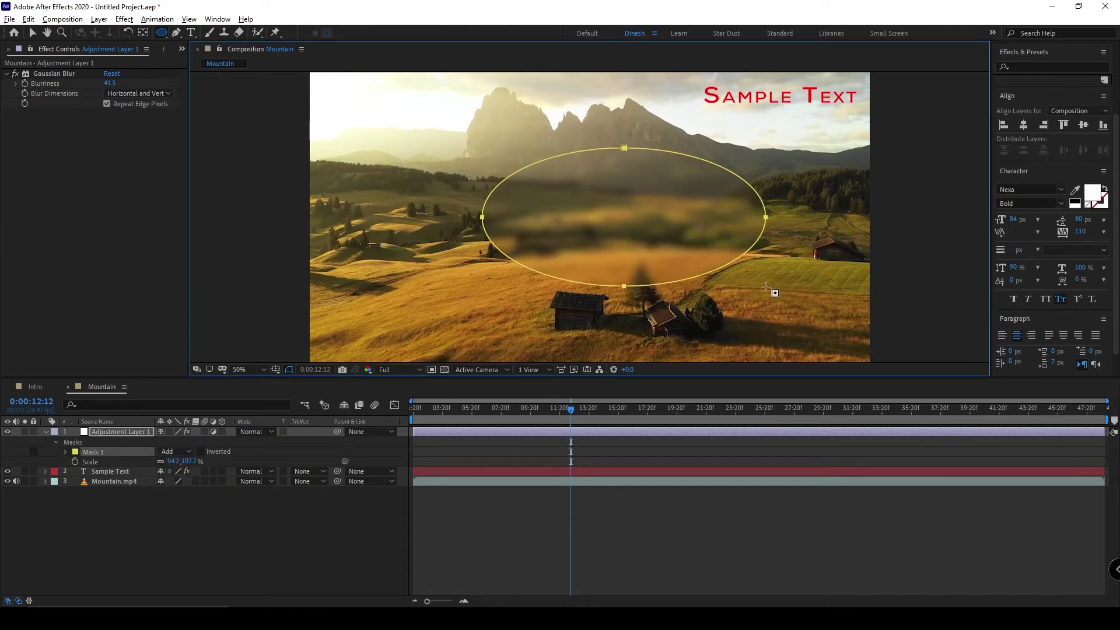
{"action": "key", "text": "v"}
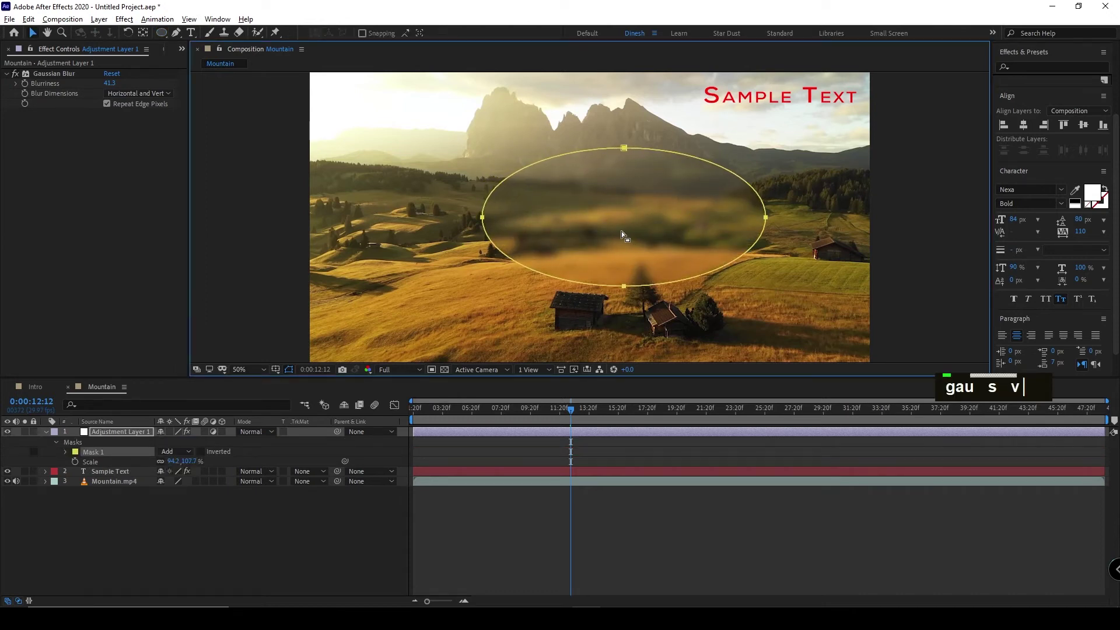
{"action": "double_click", "coordinate": [593, 219]}
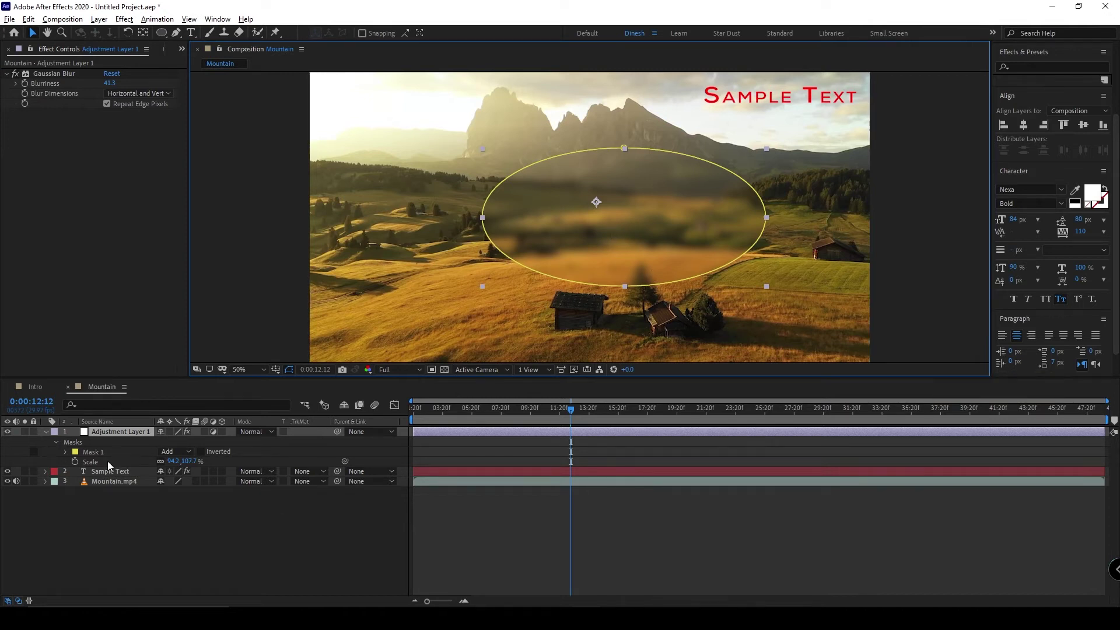
{"action": "left_click", "coordinate": [48, 442]}
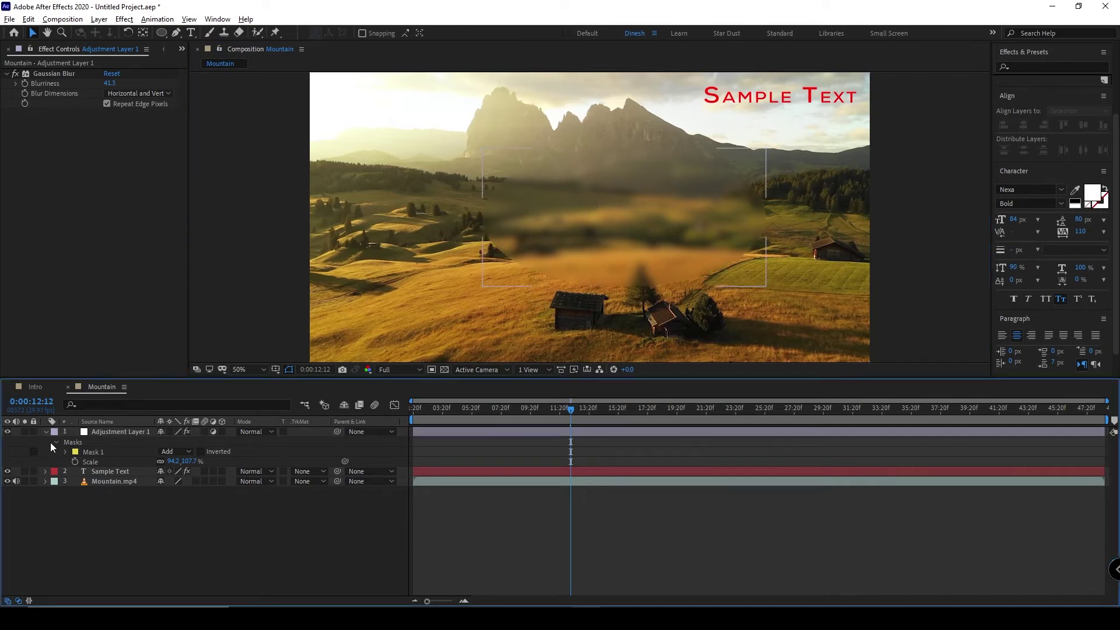
{"action": "left_click", "coordinate": [46, 435]}
Move the masked adjustment layer slightly up and left, and center its anchor point within the ellipse.
{"action": "left_click", "coordinate": [104, 433]}
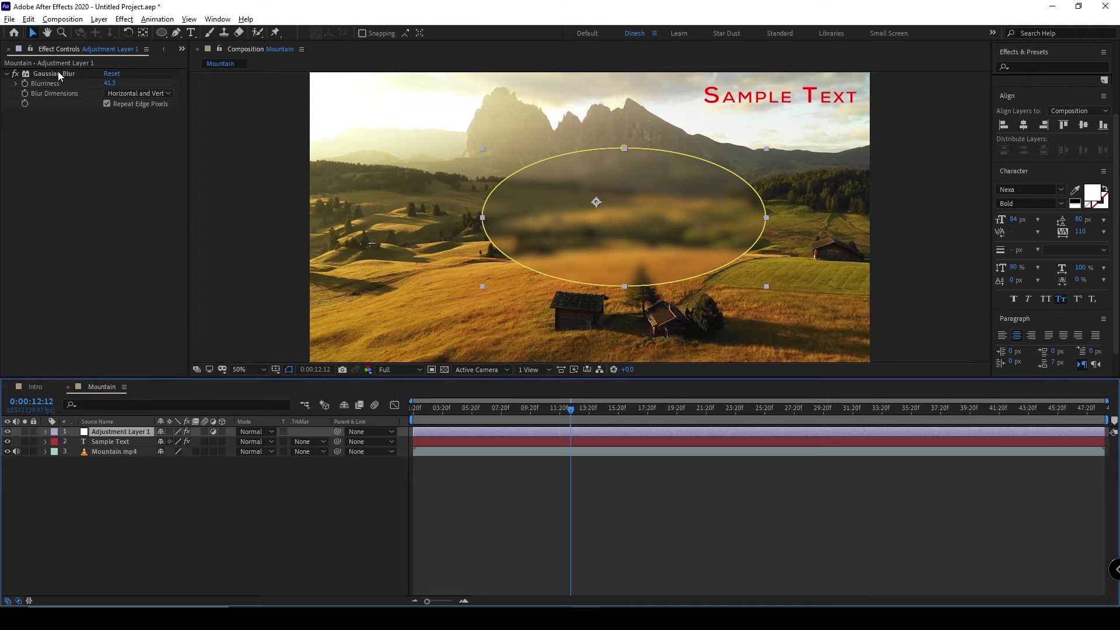
{"action": "left_click_drag", "start_coordinate": [653, 235], "coordinate": [624, 228]}
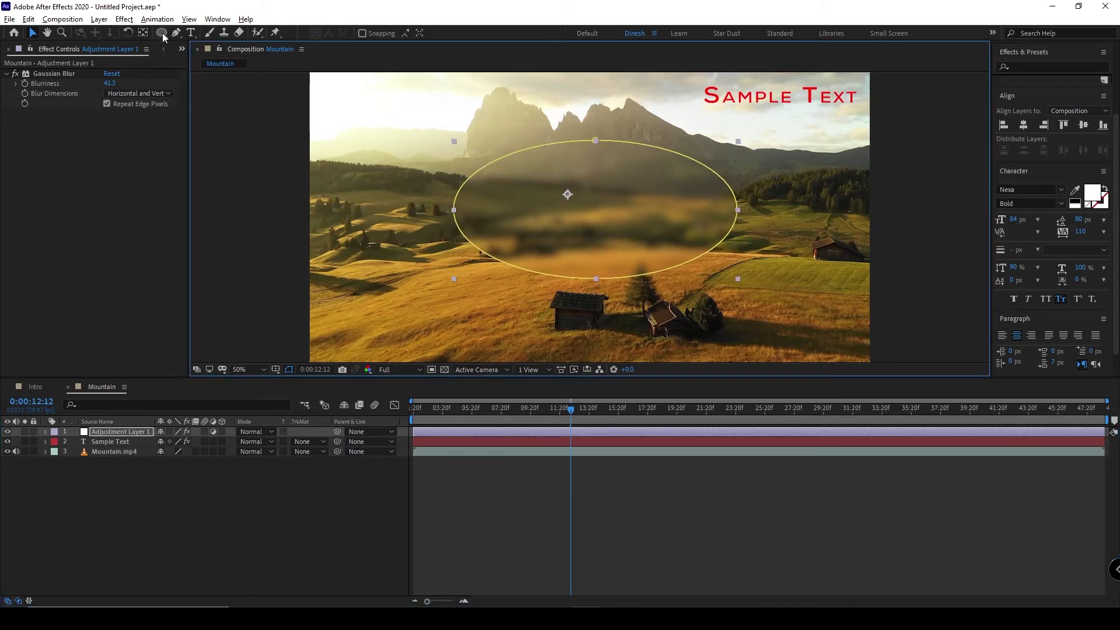
{"action": "double_click", "coordinate": [144, 33], "text": "ctrl"}
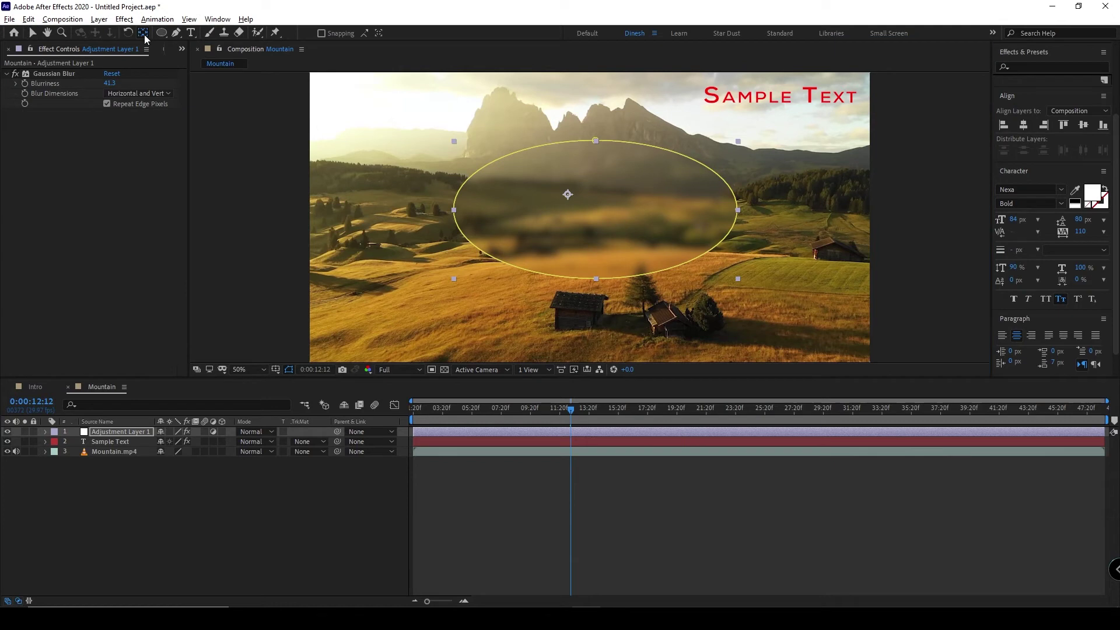
{"action": "left_click", "coordinate": [250, 554]}
{"action": "left_click", "coordinate": [137, 433]}
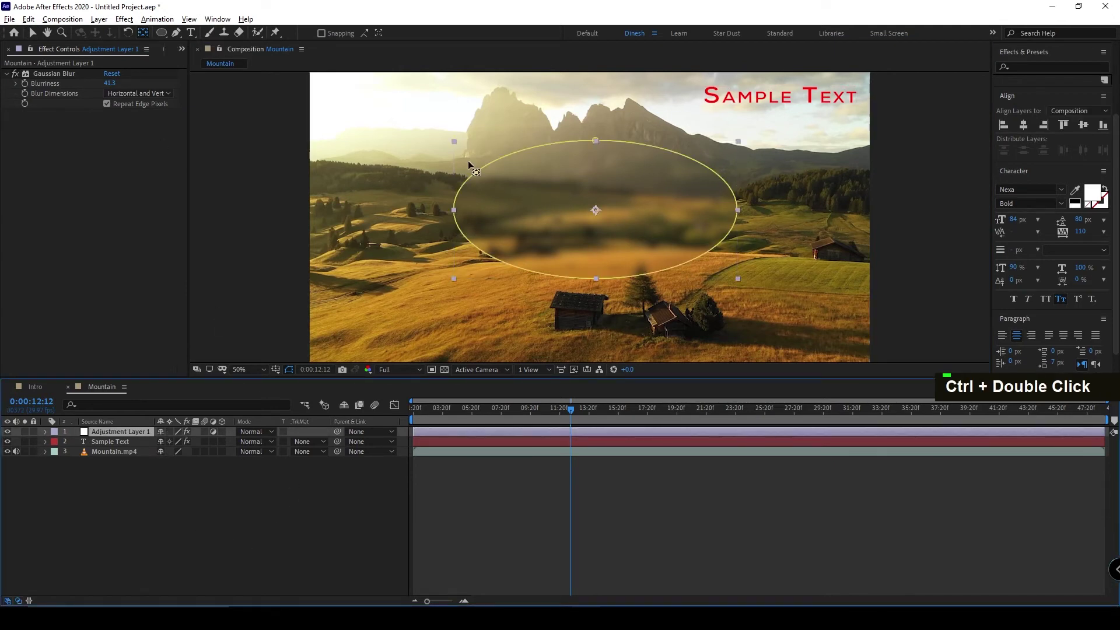
Set the adjustment layer's Mask 1 mode to Subtract and preview the composition from the start.
{"action": "left_click", "coordinate": [45, 432]}
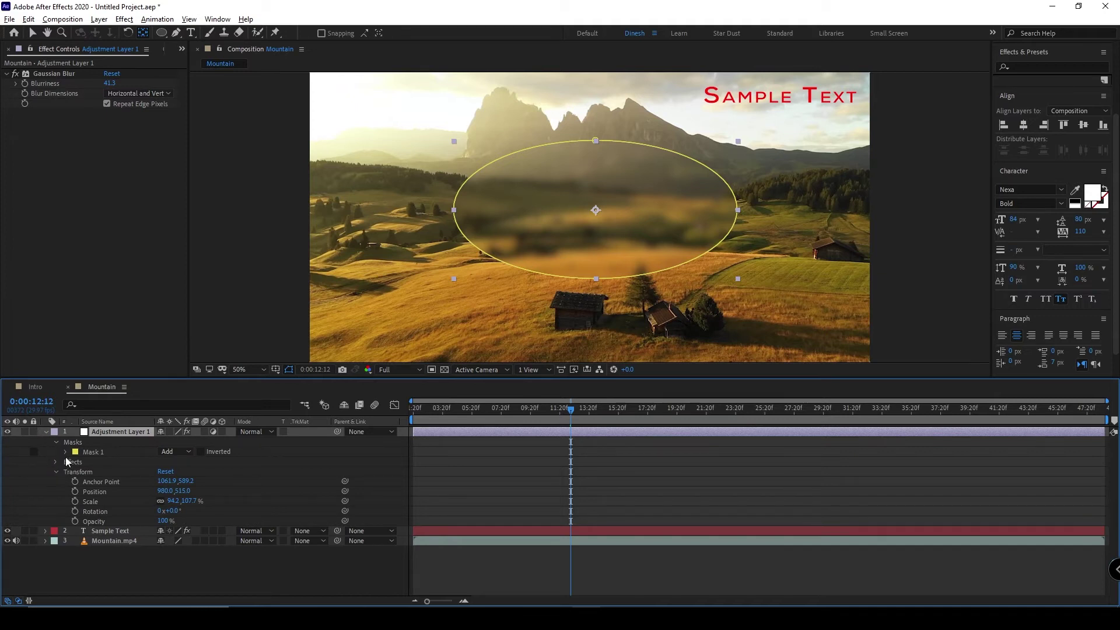
{"action": "left_click", "coordinate": [177, 453]}
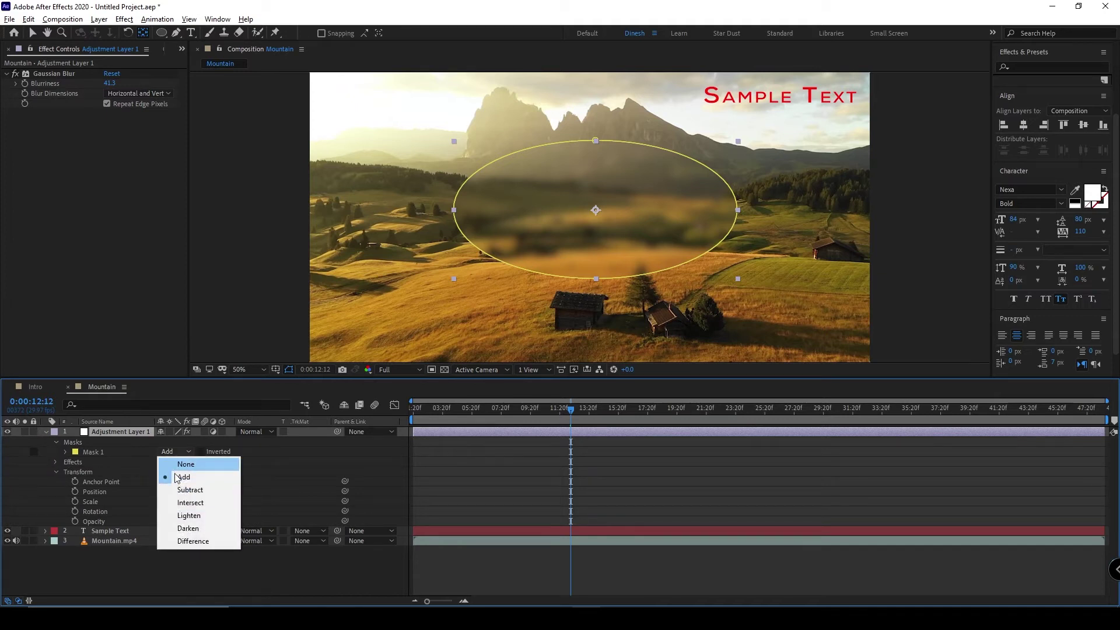
{"action": "left_click", "coordinate": [176, 493]}
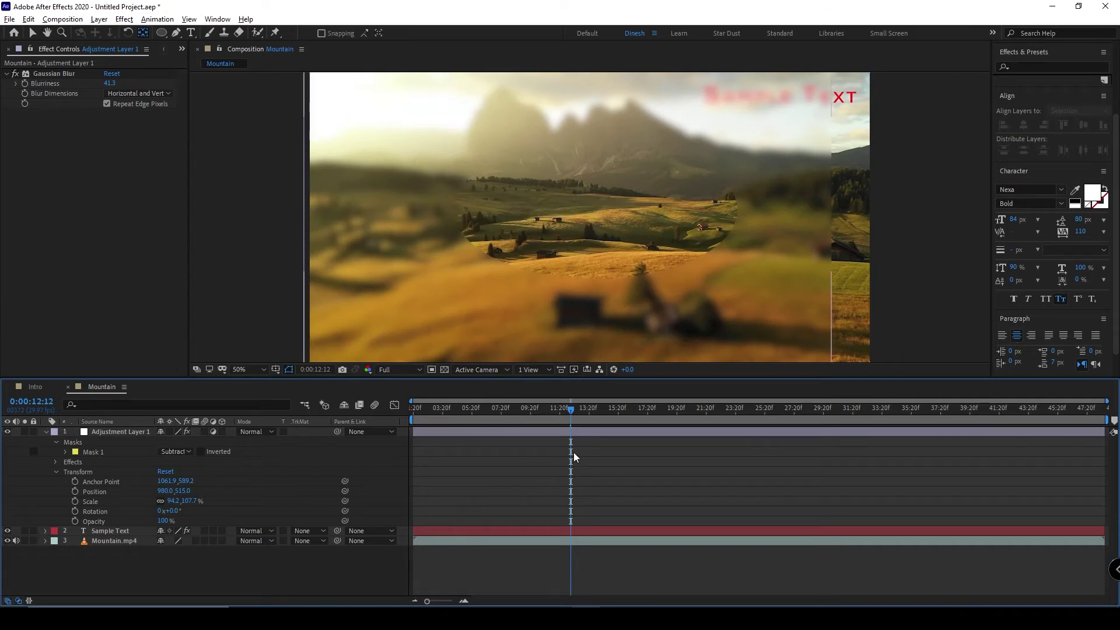
{"action": "left_click_drag", "start_coordinate": [569, 411], "coordinate": [420, 411]}
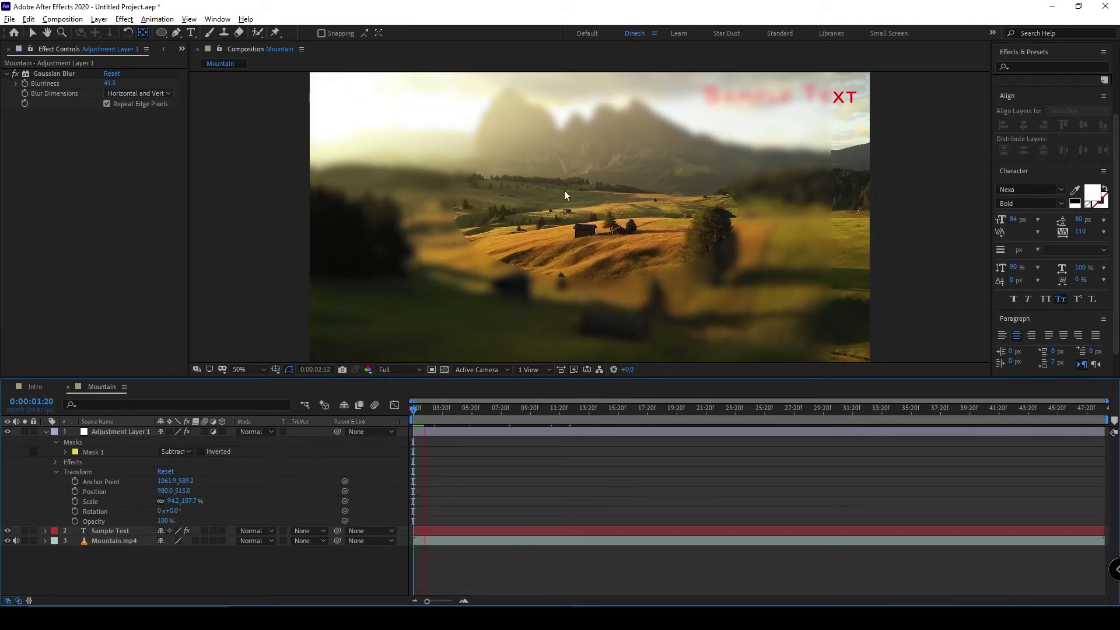
{"action": "key", "text": "space"}
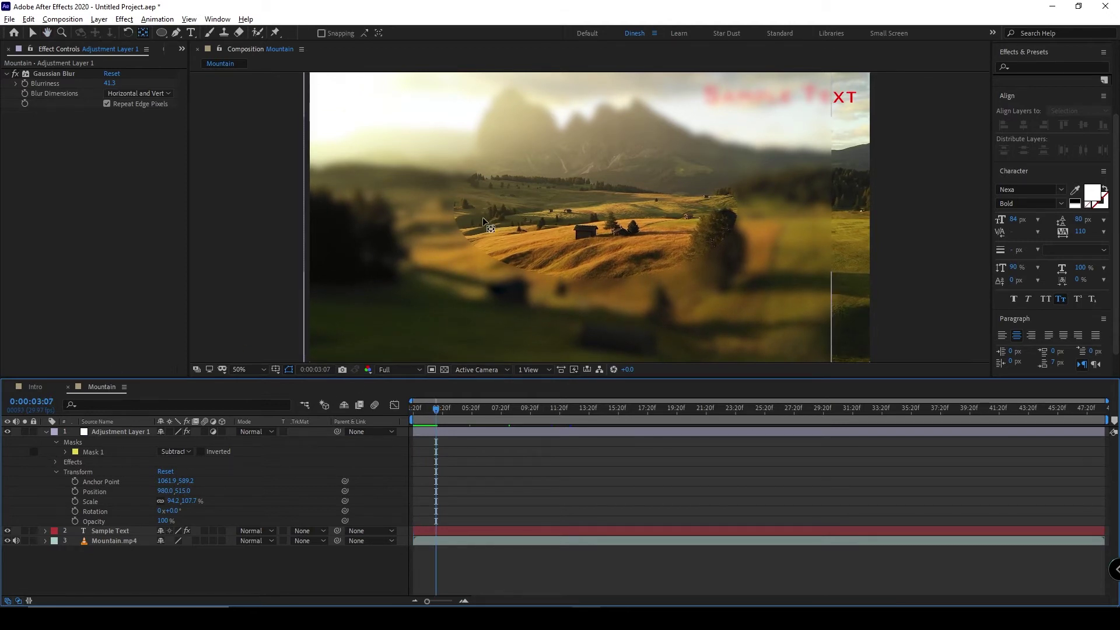
Delete the masked adjustment layer from the Mountain composition.
{"action": "left_click", "coordinate": [113, 435]}
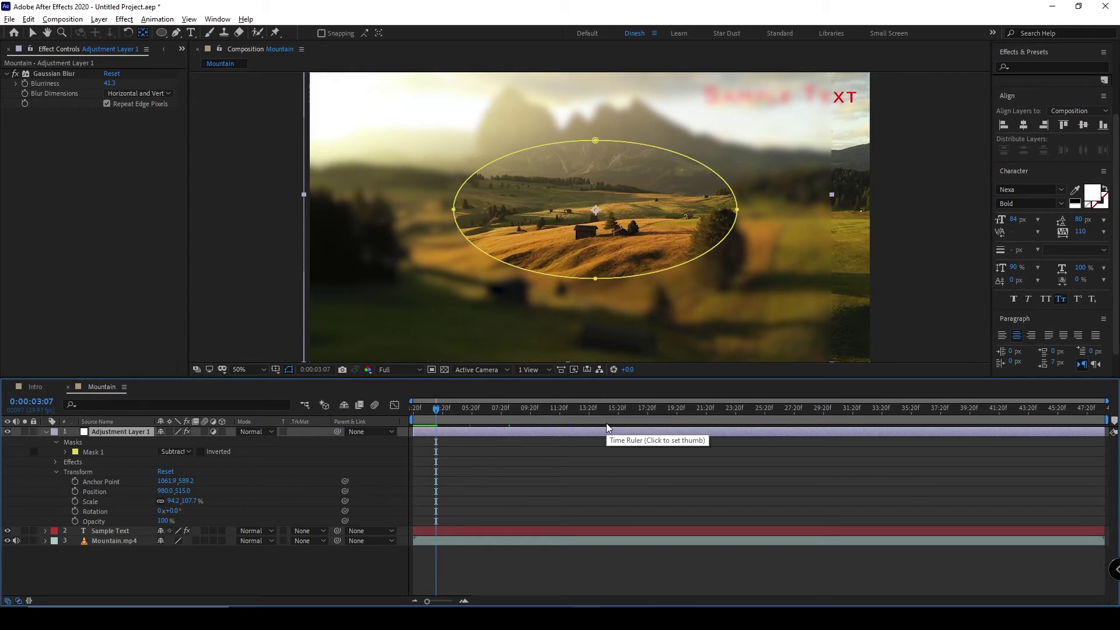
{"action": "key", "text": "Delete"}
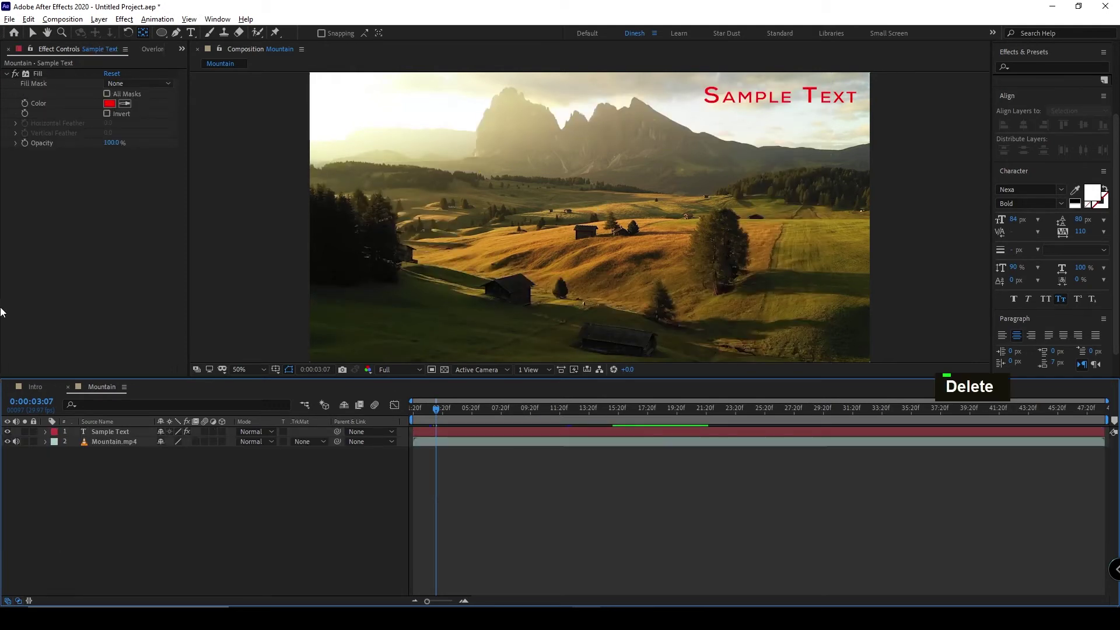
Draw a large red star with a 10 px white stroke using the Star Tool, and center it both ways in the composition.
{"action": "left_click", "coordinate": [161, 33]}
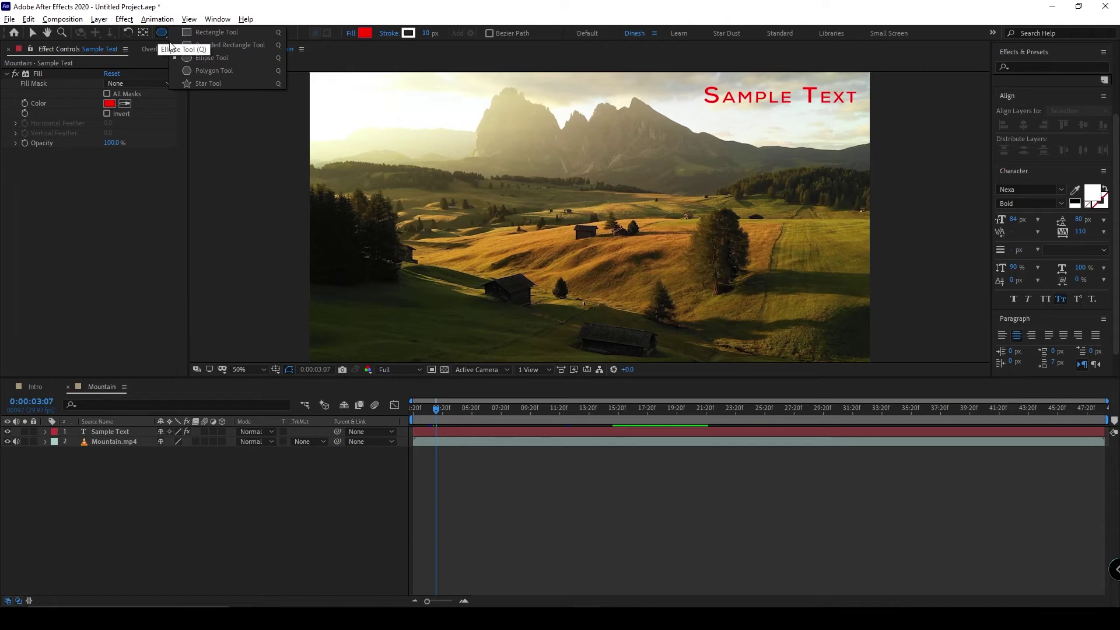
{"action": "left_click", "coordinate": [210, 83]}
{"action": "left_click", "coordinate": [543, 177]}
{"action": "left_click_drag", "start_coordinate": [543, 177], "coordinate": [592, 253]}
{"action": "key", "text": "shift"}
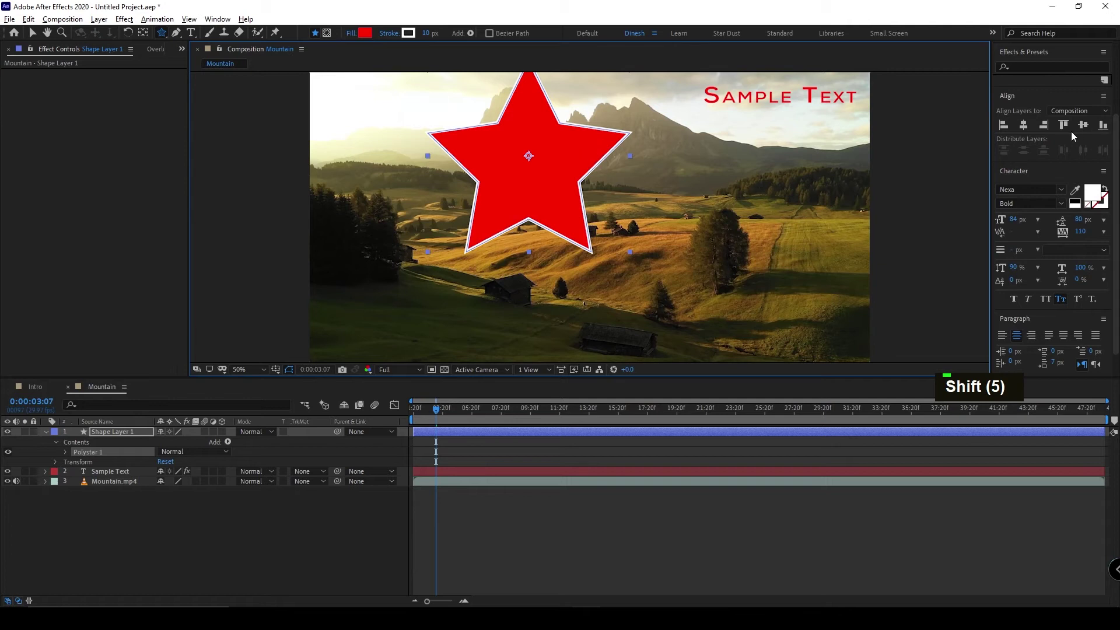
{"action": "left_click", "coordinate": [1023, 124]}
{"action": "left_click", "coordinate": [1082, 124]}
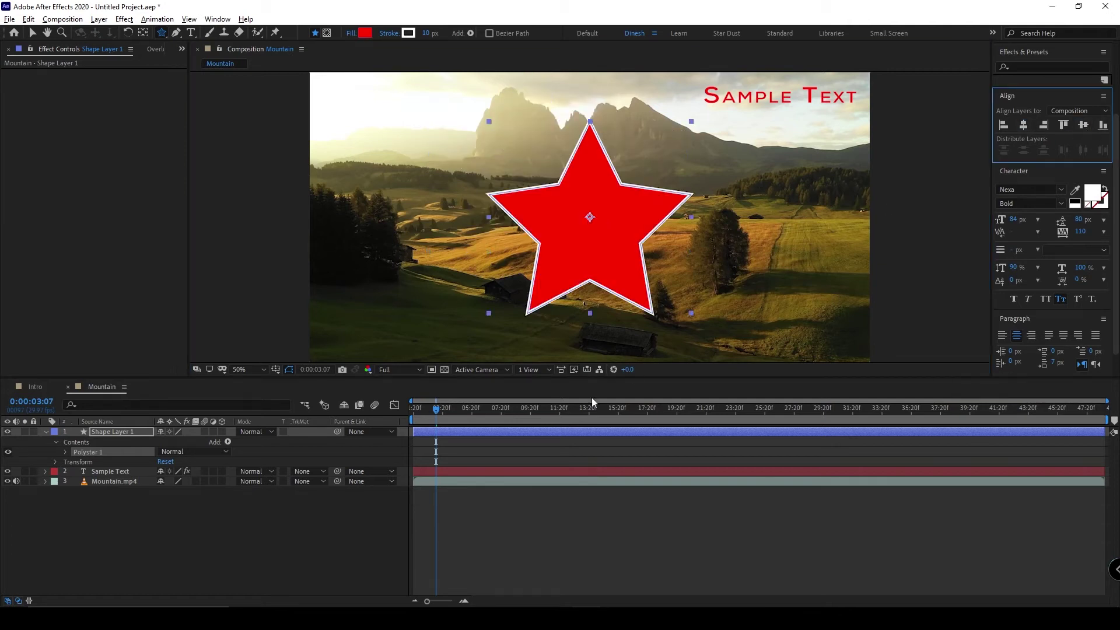
{"action": "left_click", "coordinate": [352, 512]}
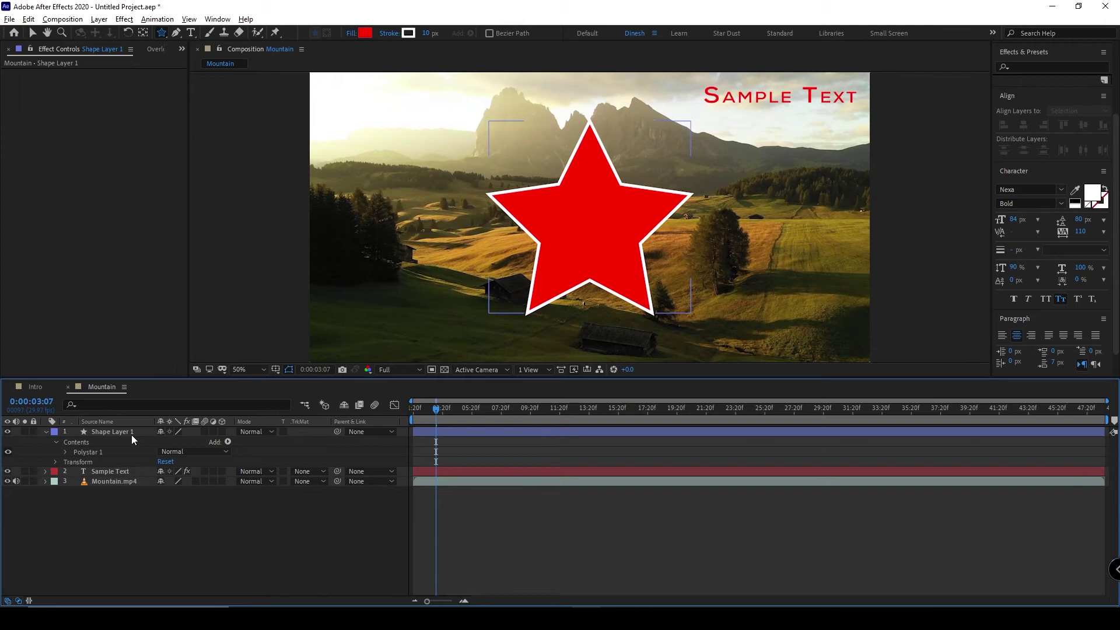
Turn the star shape layer into an adjustment layer and select it.
{"action": "left_click", "coordinate": [213, 432]}
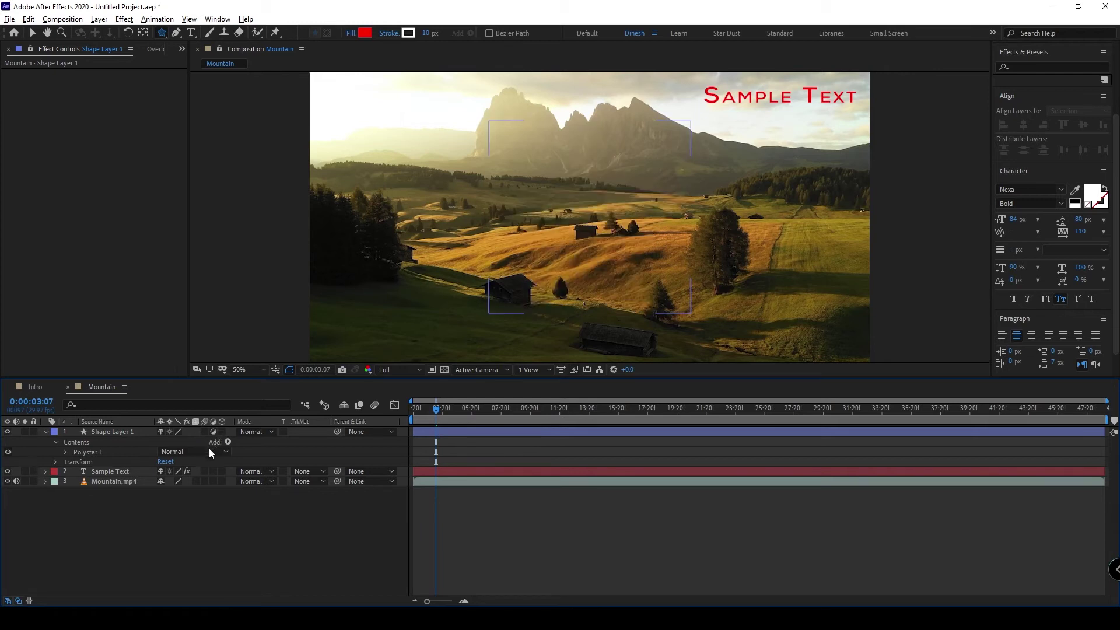
{"action": "left_click", "coordinate": [111, 433]}
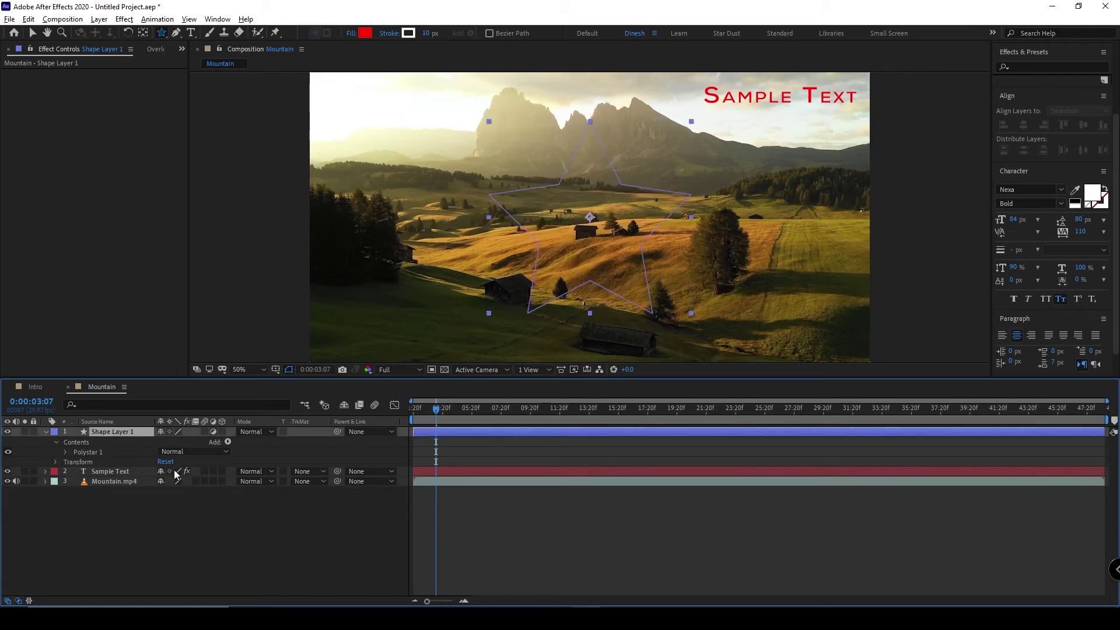
{"action": "key", "text": "ctrl+space"}
{"action": "type", "text": "fill"}
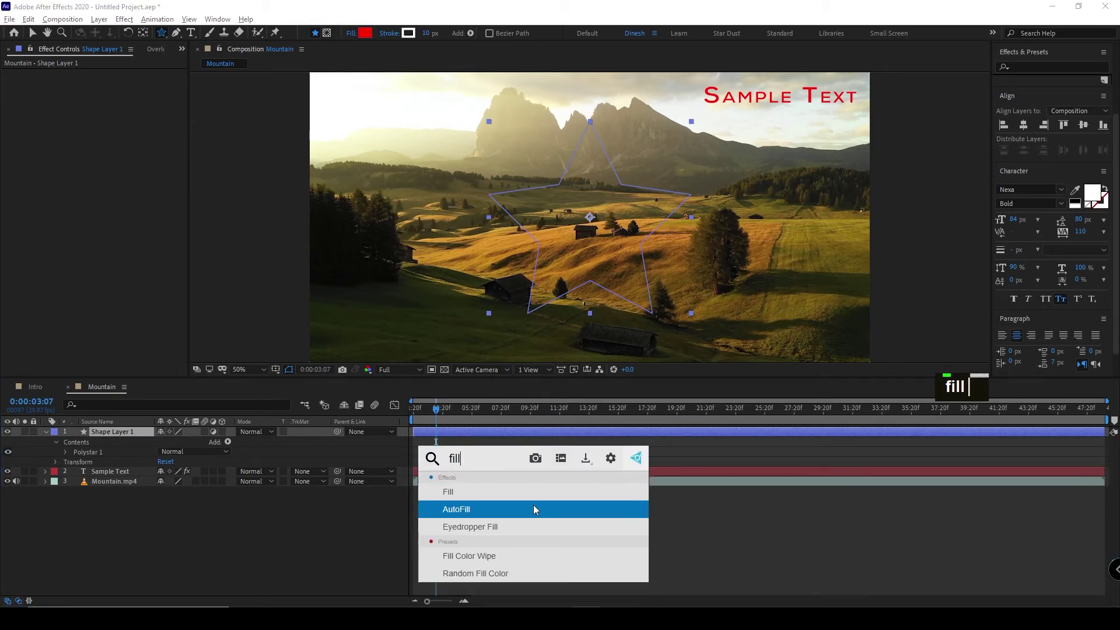
{"action": "key", "text": "Return"}
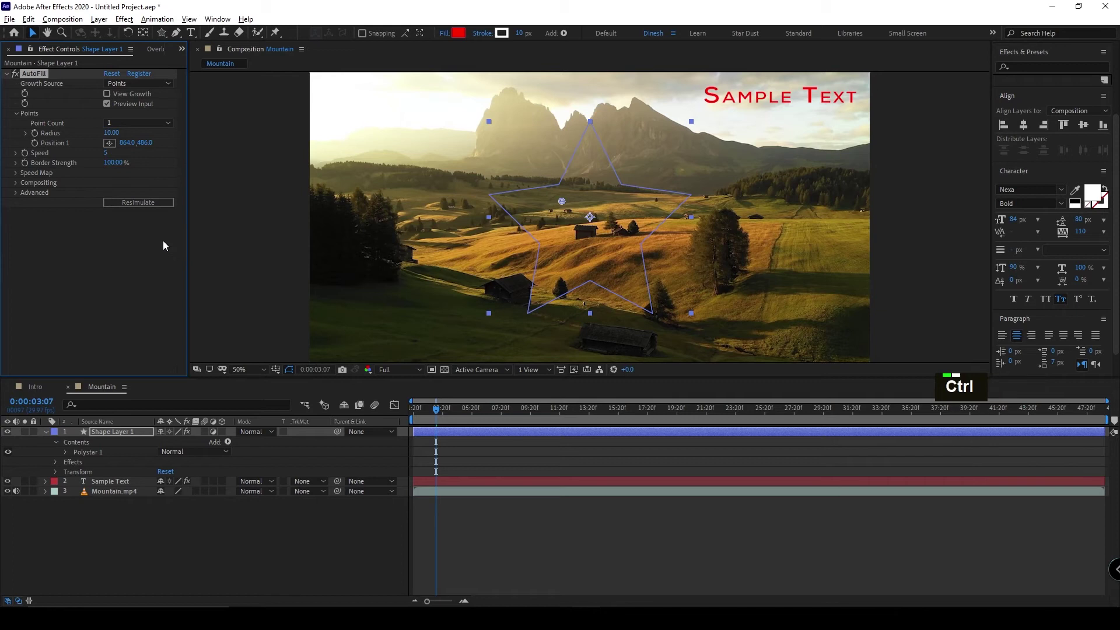
{"action": "key", "text": "ctrl+z"}
Apply the Fill effect to the star adjustment layer and collapse the layer's properties.
{"action": "key", "text": "ctrl+space"}
{"action": "type", "text": "fill"}
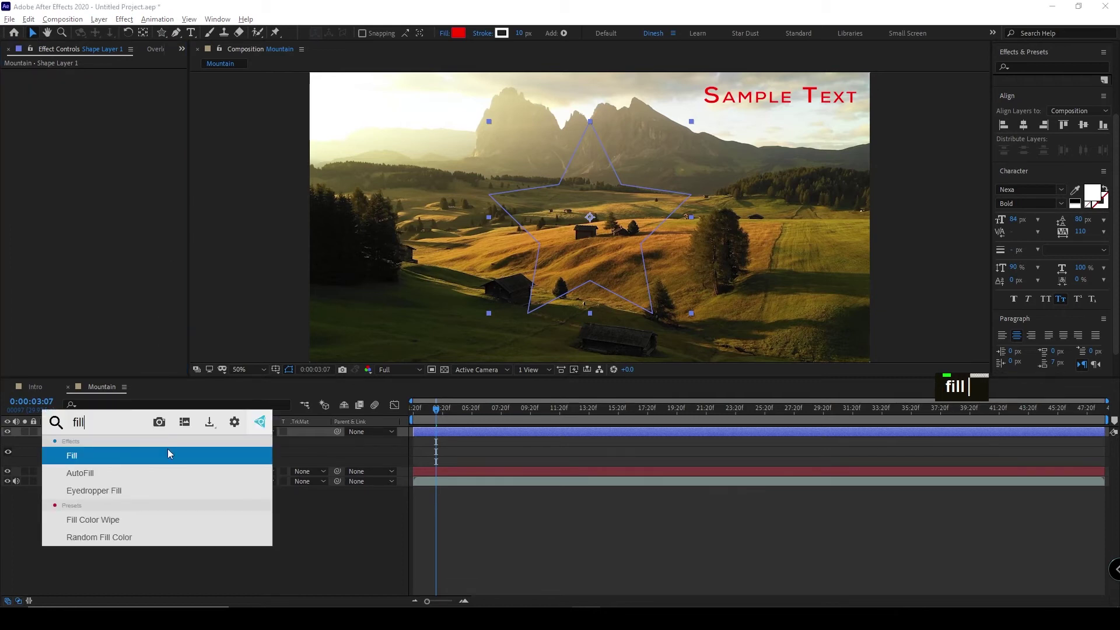
{"action": "left_click", "coordinate": [167, 455]}
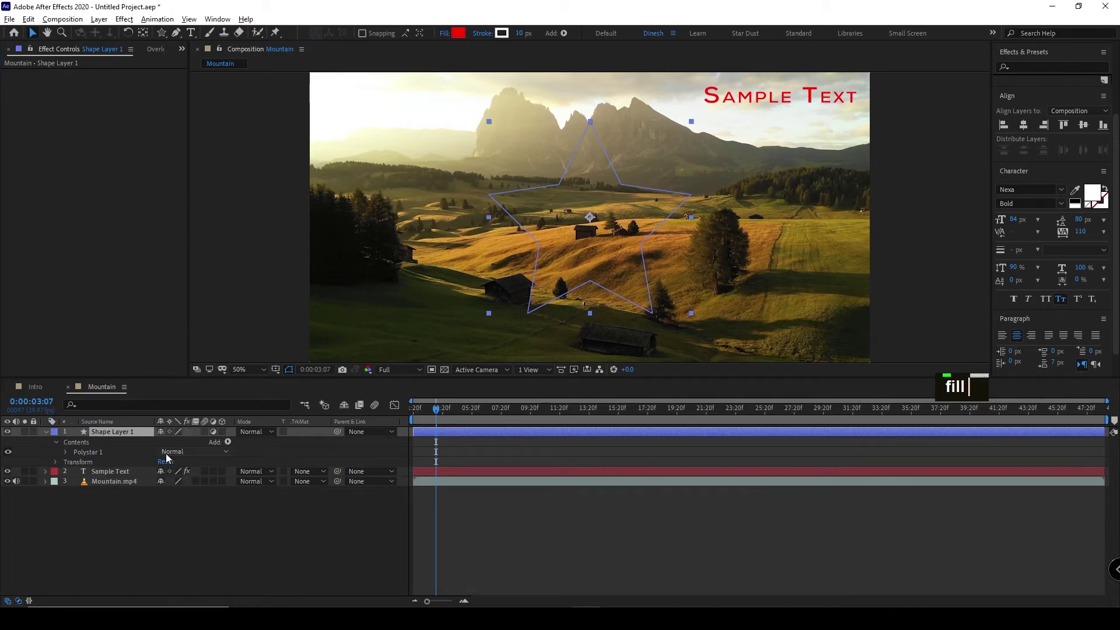
{"action": "left_click", "coordinate": [232, 563]}
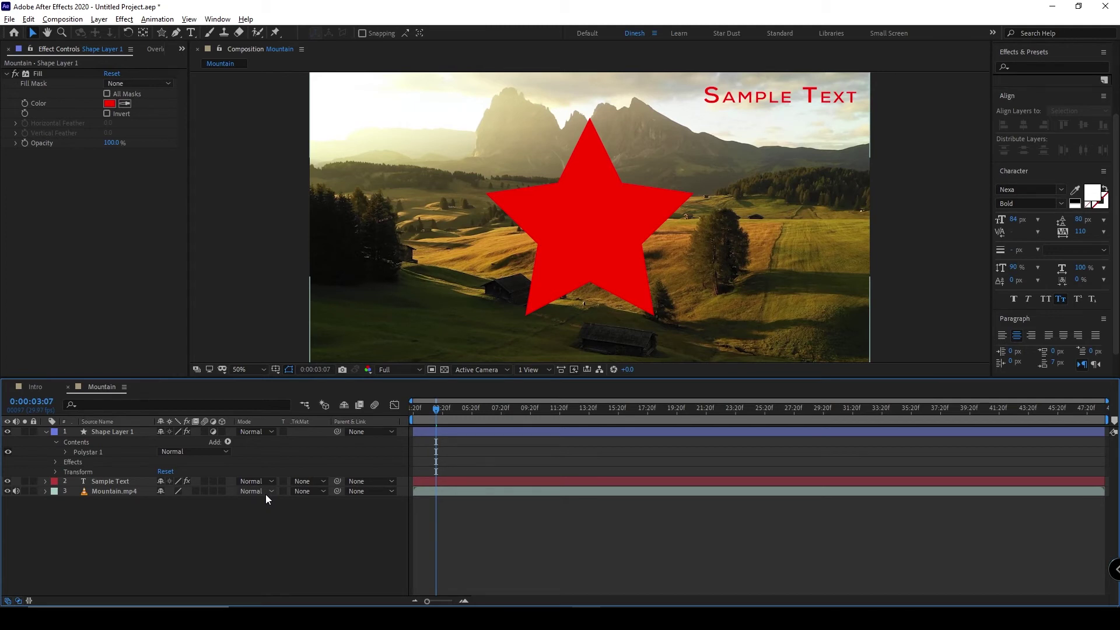
{"action": "left_click", "coordinate": [45, 432]}
Switch to the Intro composition and show the project's list of items.
{"action": "left_click", "coordinate": [39, 389]}
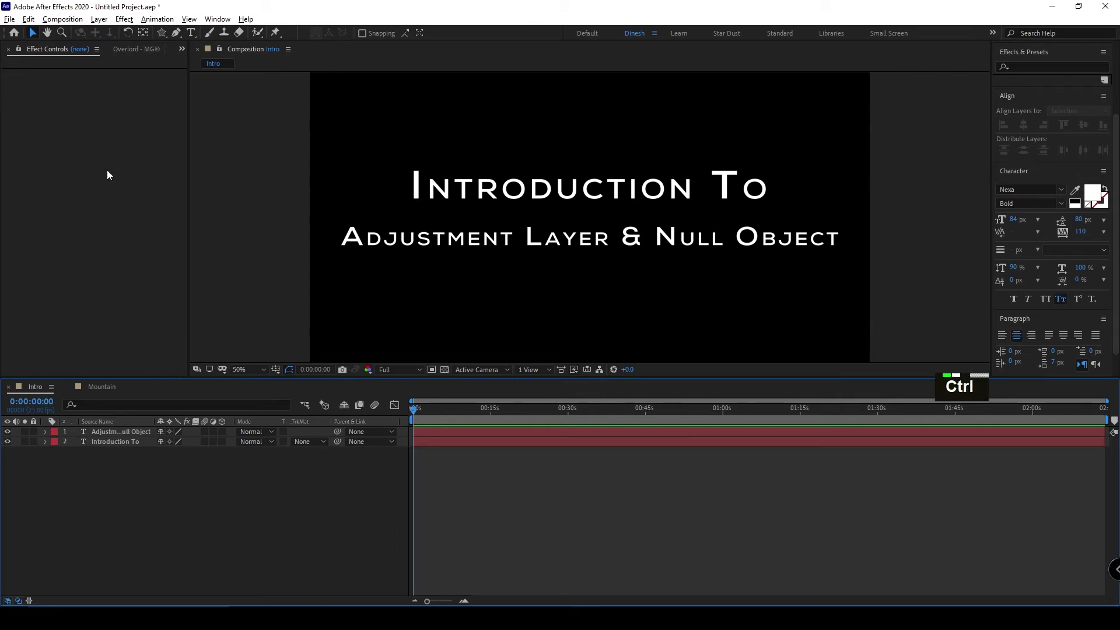
{"action": "key", "text": "ctrl+o"}
{"action": "key", "text": "Escape"}
{"action": "key", "text": "ctrl+0"}
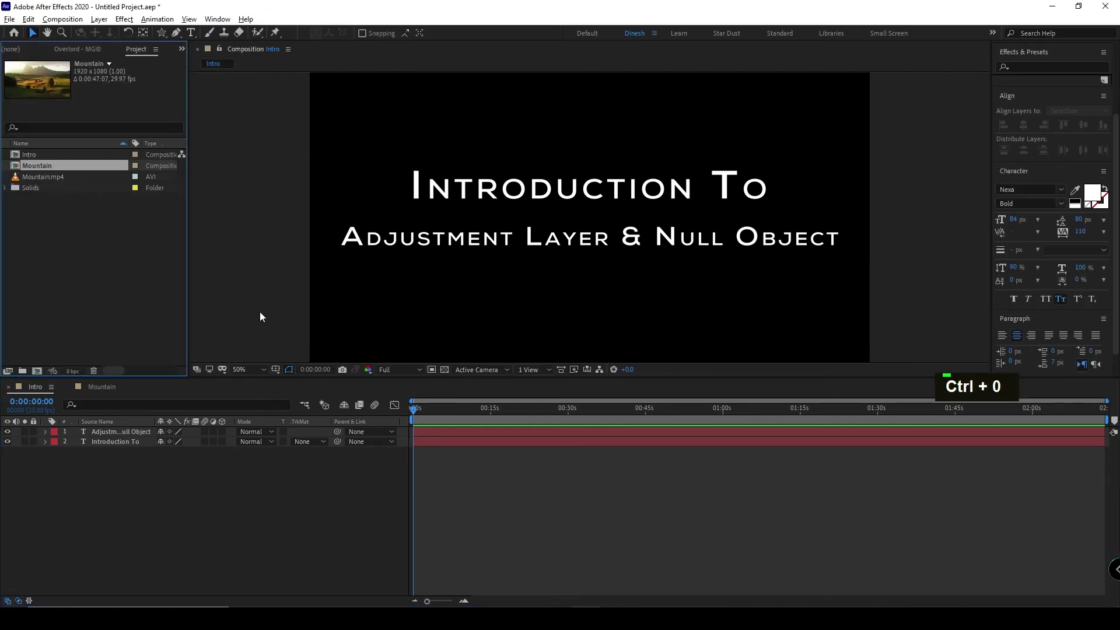
Create a new 1920 x 1080 composition at 25 fps named "Null Object Tut".
{"action": "left_click", "coordinate": [104, 329]}
{"action": "left_click", "coordinate": [35, 371]}
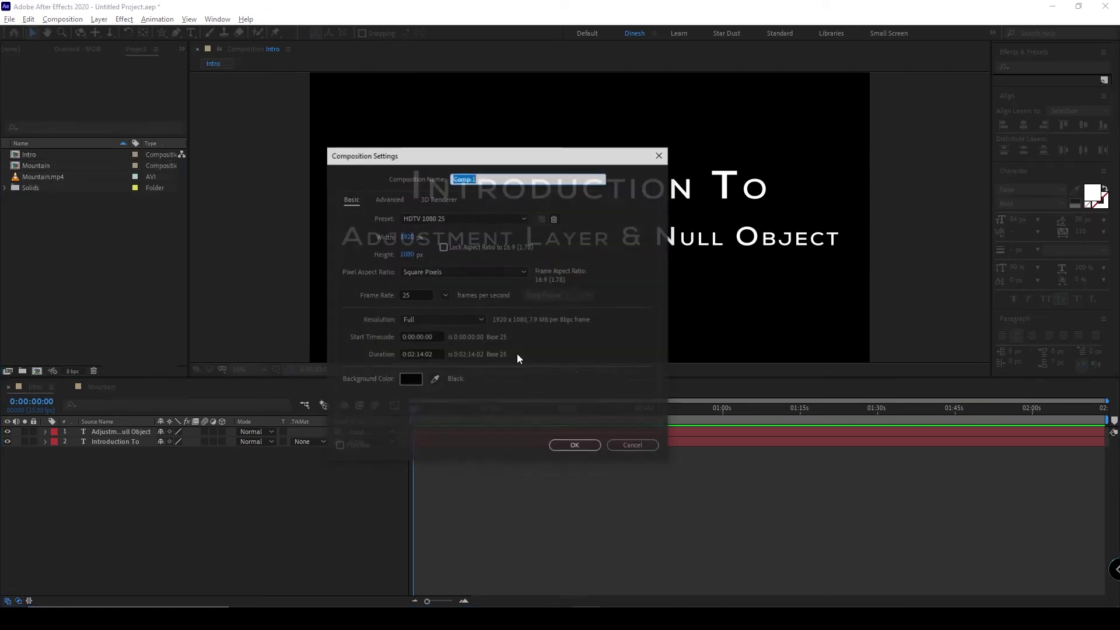
{"action": "type", "text": "Nu"}
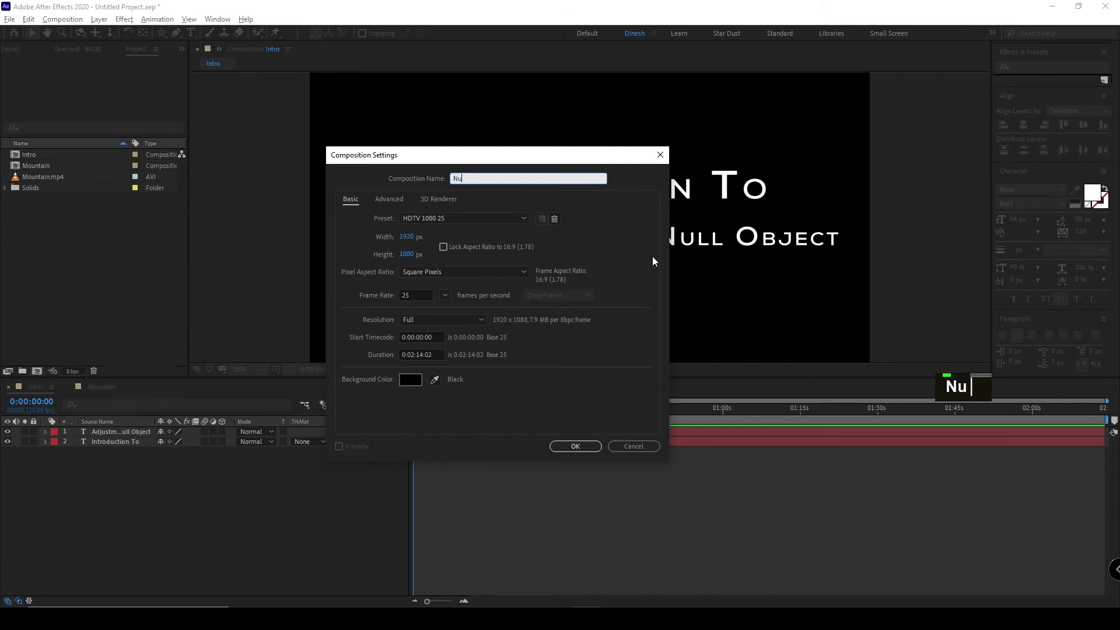
{"action": "type", "text": "ll Objesst"}
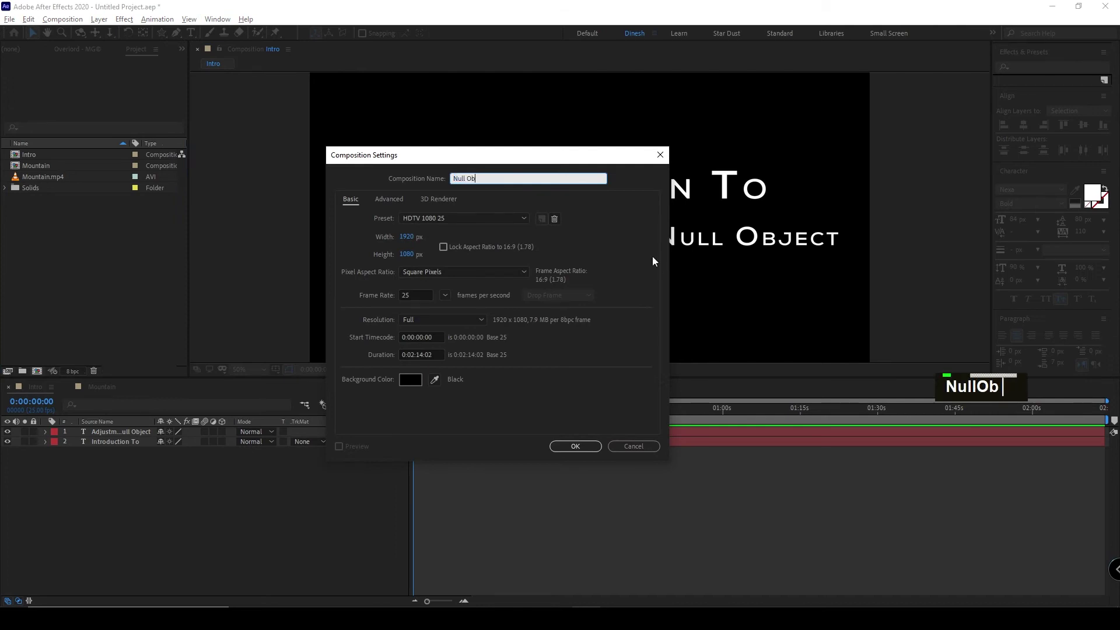
{"action": "key", "text": "BackSpace"}
{"action": "key", "text": "BackSpace"}
{"action": "key", "text": "BackSpace"}
{"action": "key", "text": "BackSpace"}
{"action": "type", "text": "ect Tut"}
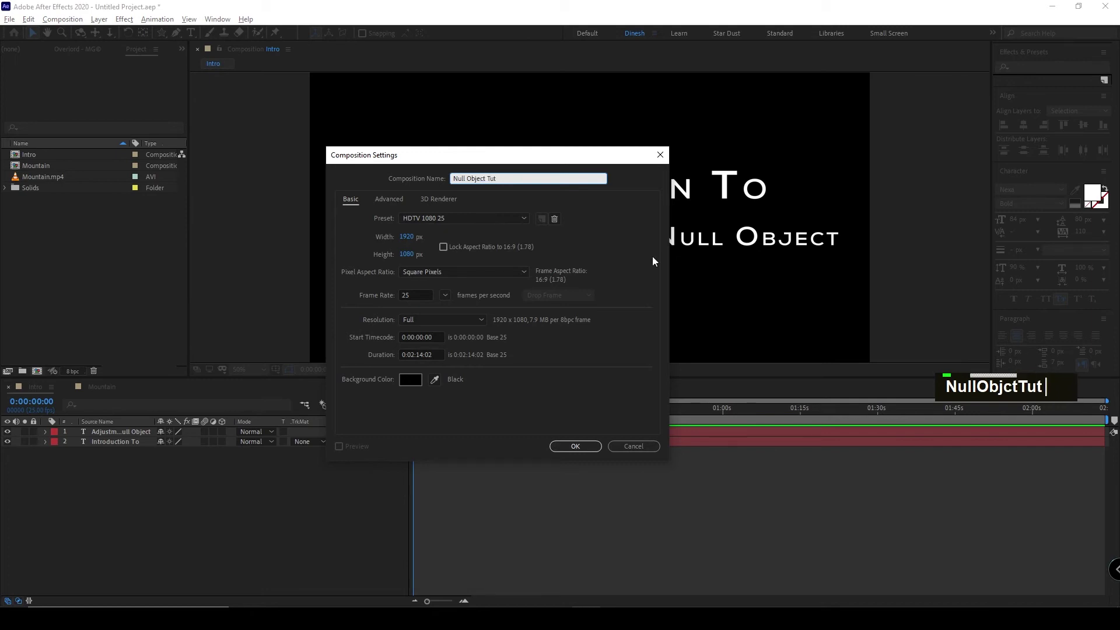
{"action": "left_click", "coordinate": [574, 446]}
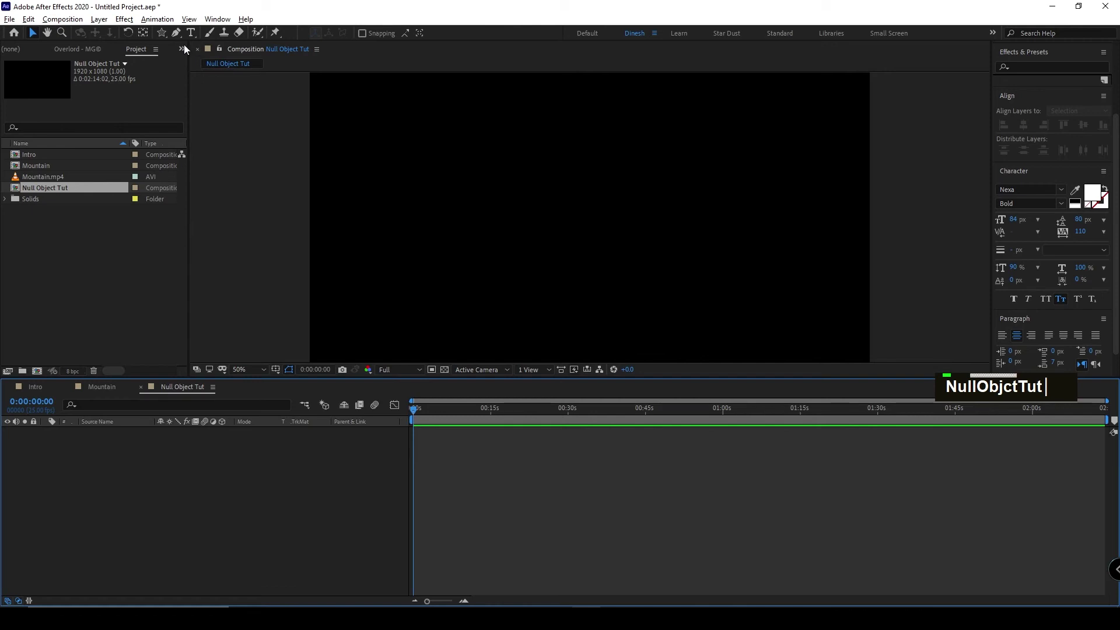
Draw a small red star with a white outline in the upper-left area of the empty frame.
{"action": "left_click", "coordinate": [160, 32]}
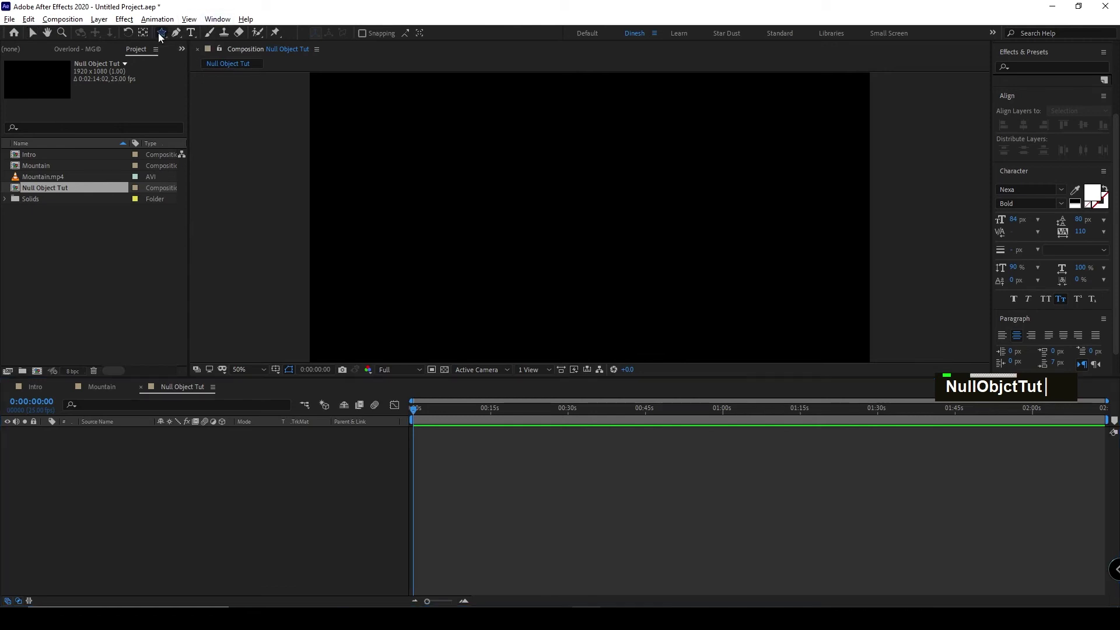
{"action": "left_click_drag", "start_coordinate": [416, 152], "coordinate": [437, 182]}
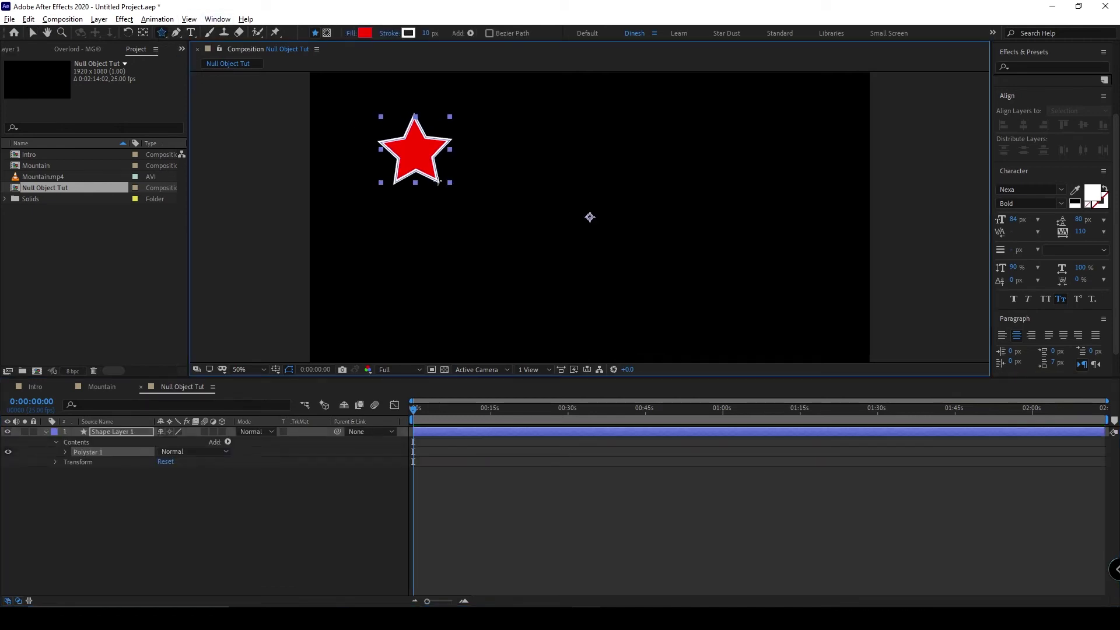
{"action": "left_click", "coordinate": [233, 492]}
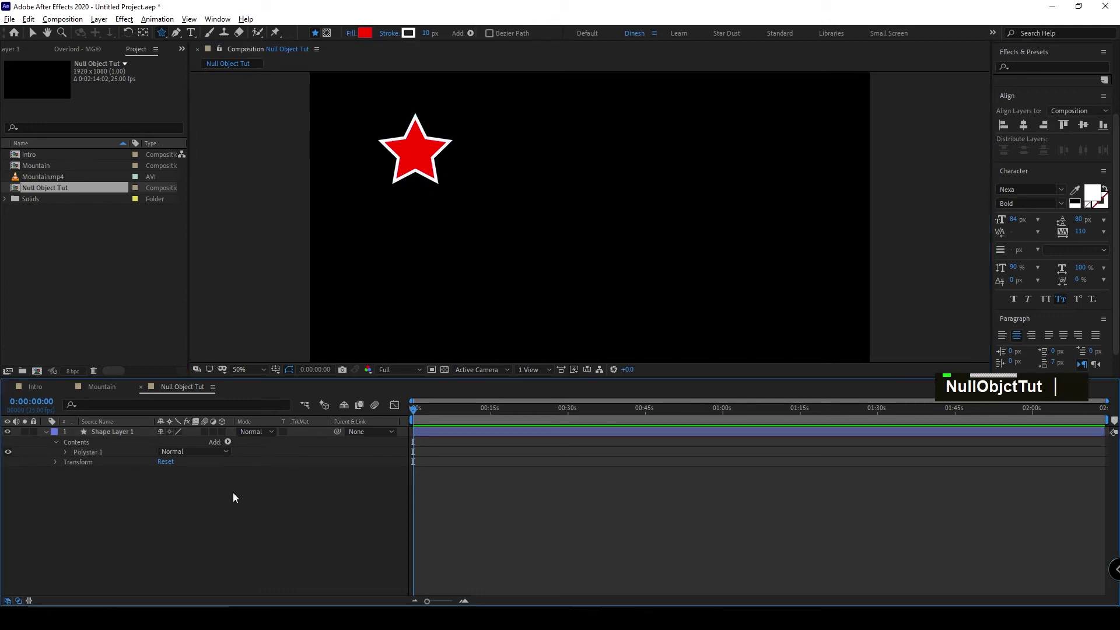
Rename the star's shape layer to "Star 1" and collapse its properties.
{"action": "left_click", "coordinate": [117, 433]}
{"action": "right_click", "coordinate": [118, 432]}
{"action": "left_click", "coordinate": [143, 412]}
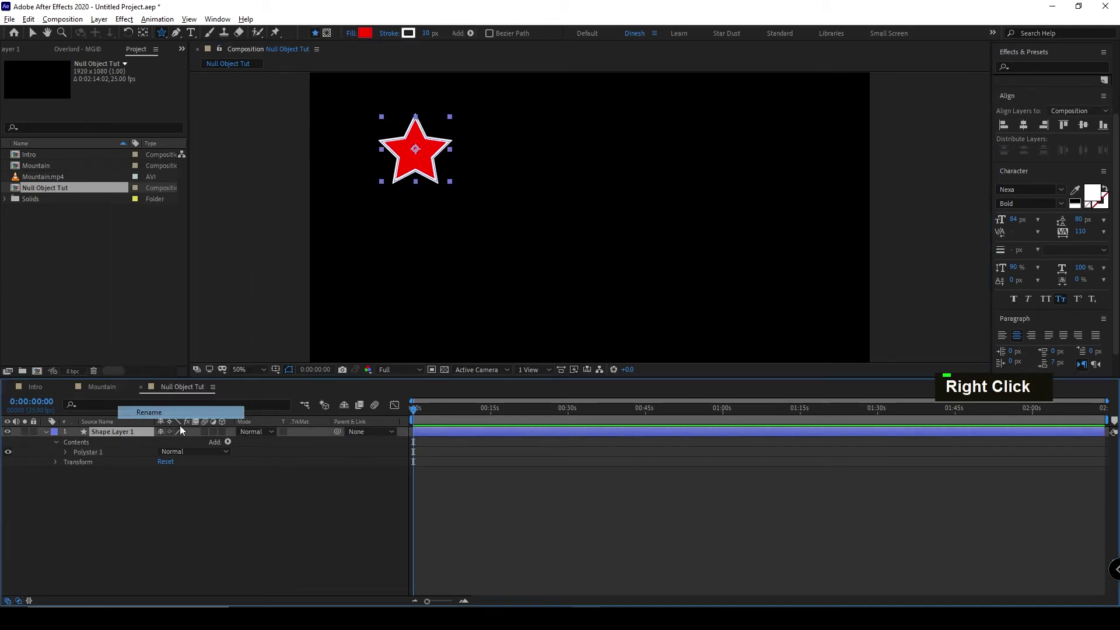
{"action": "type", "text": "Star 1"}
{"action": "key", "text": "Return"}
{"action": "left_click", "coordinate": [82, 470]}
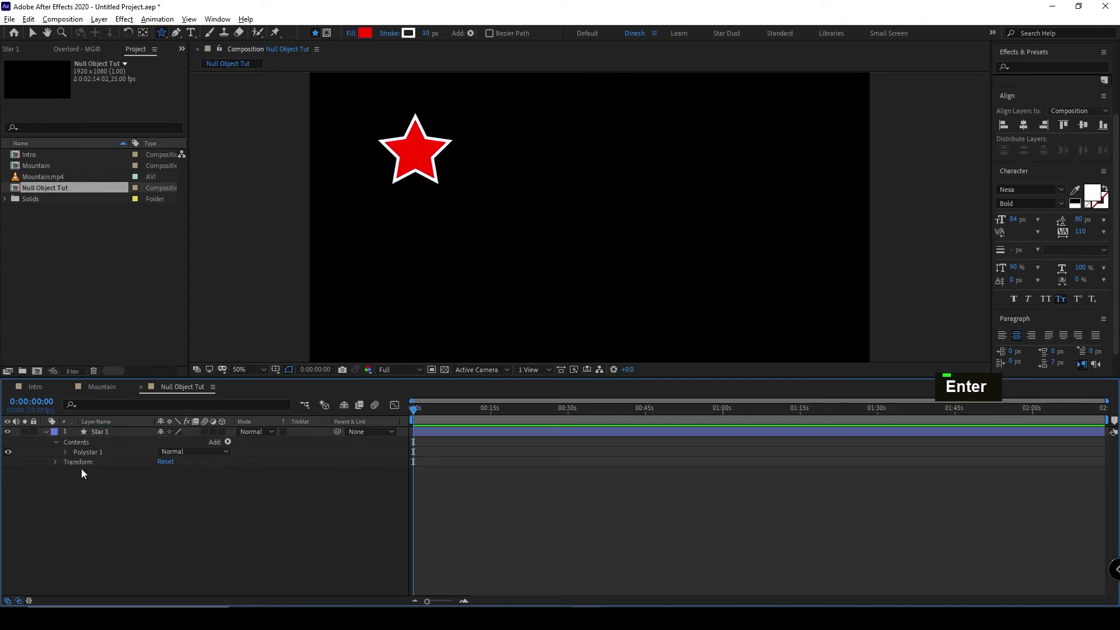
{"action": "left_click", "coordinate": [46, 432]}
Duplicate the Star 1 layer four times to make five star layers.
{"action": "left_click", "coordinate": [116, 434]}
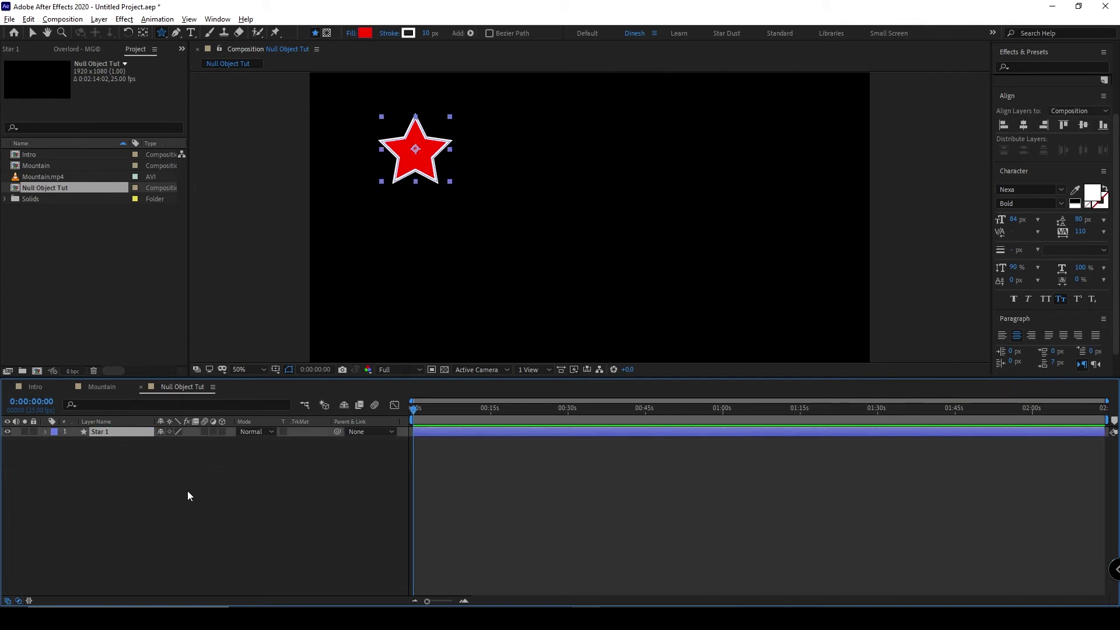
{"action": "key", "text": "ctrl+d"}
{"action": "key", "text": "ctrl+d"}
{"action": "key", "text": "ctrl+d"}
{"action": "key", "text": "ctrl+d"}
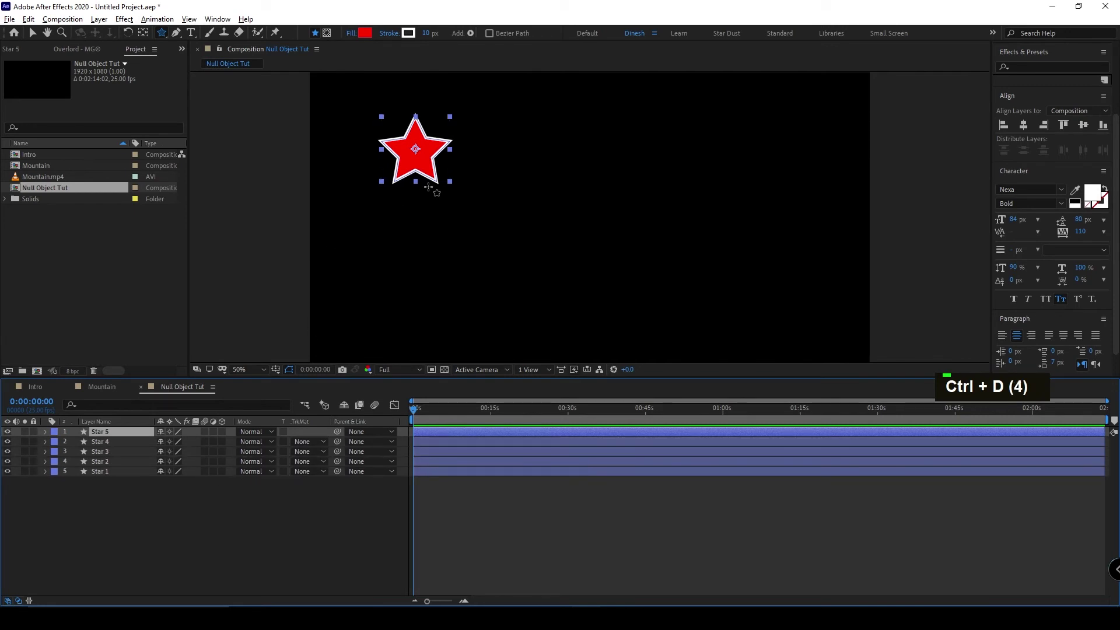
Move Star 5 to the upper right of the frame and center Star 4 horizontally and vertically in the composition.
{"action": "key", "text": "v"}
{"action": "left_click_drag", "start_coordinate": [422, 164], "coordinate": [561, 248]}
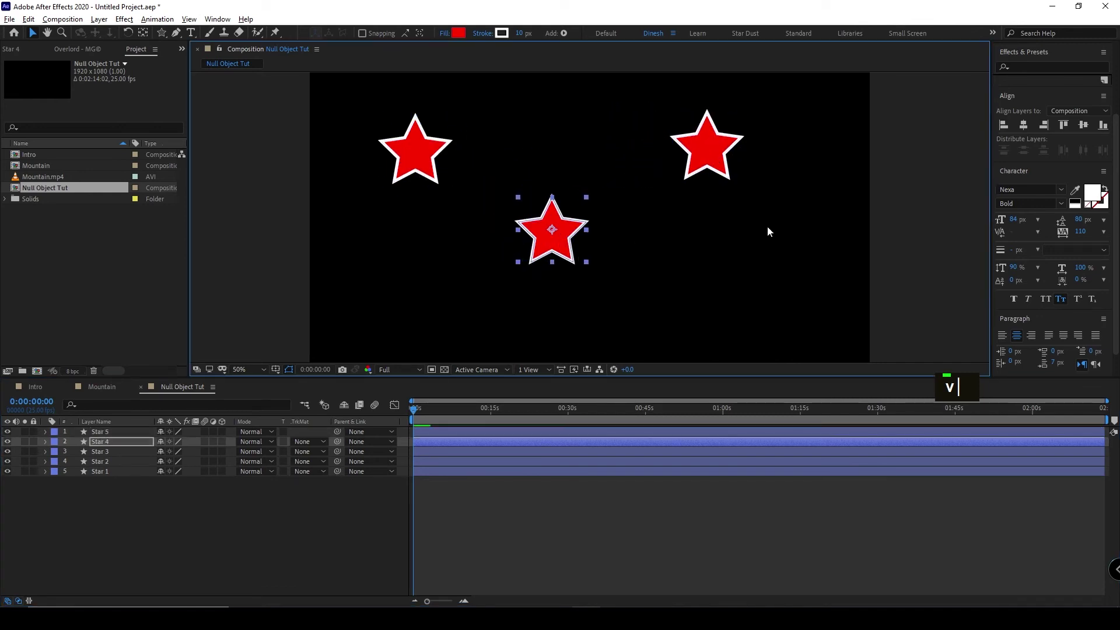
{"action": "left_click", "coordinate": [1024, 125]}
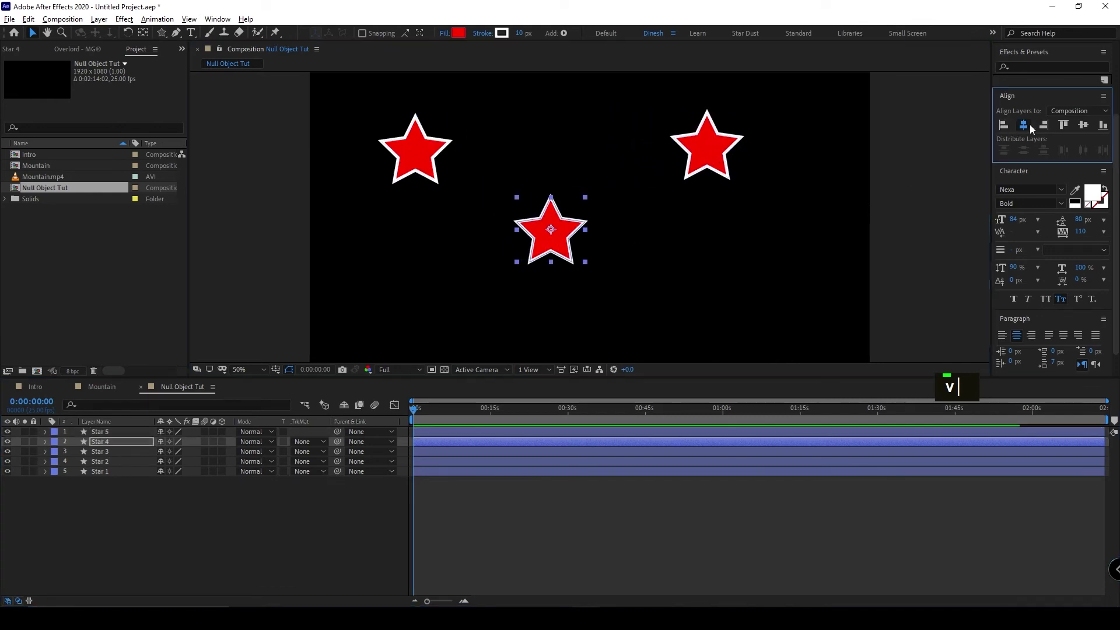
{"action": "left_click", "coordinate": [1083, 126]}
Spread the remaining stars so they sit at the upper left, lower left and lower right around the central star.
{"action": "left_click_drag", "start_coordinate": [410, 155], "coordinate": [453, 313]}
{"action": "left_click_drag", "start_coordinate": [405, 144], "coordinate": [696, 316]}
{"action": "left_click_drag", "start_coordinate": [460, 319], "coordinate": [479, 312]}
{"action": "left_click", "coordinate": [707, 309]}
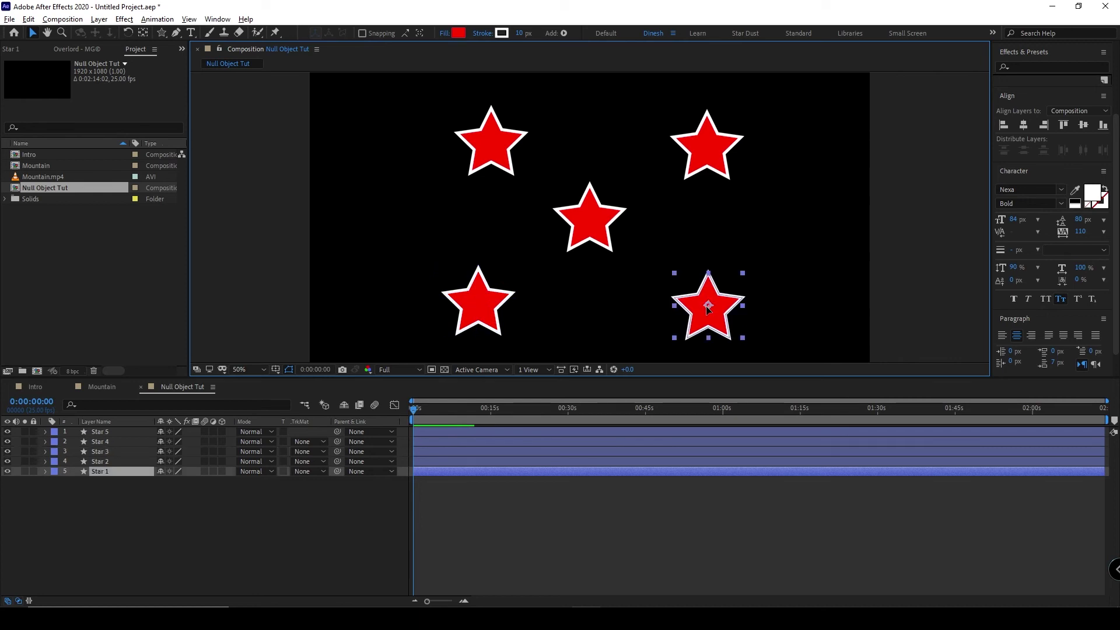
Reveal the Rotation property of the Star 1 layer and collapse it again.
{"action": "left_click", "coordinate": [250, 534]}
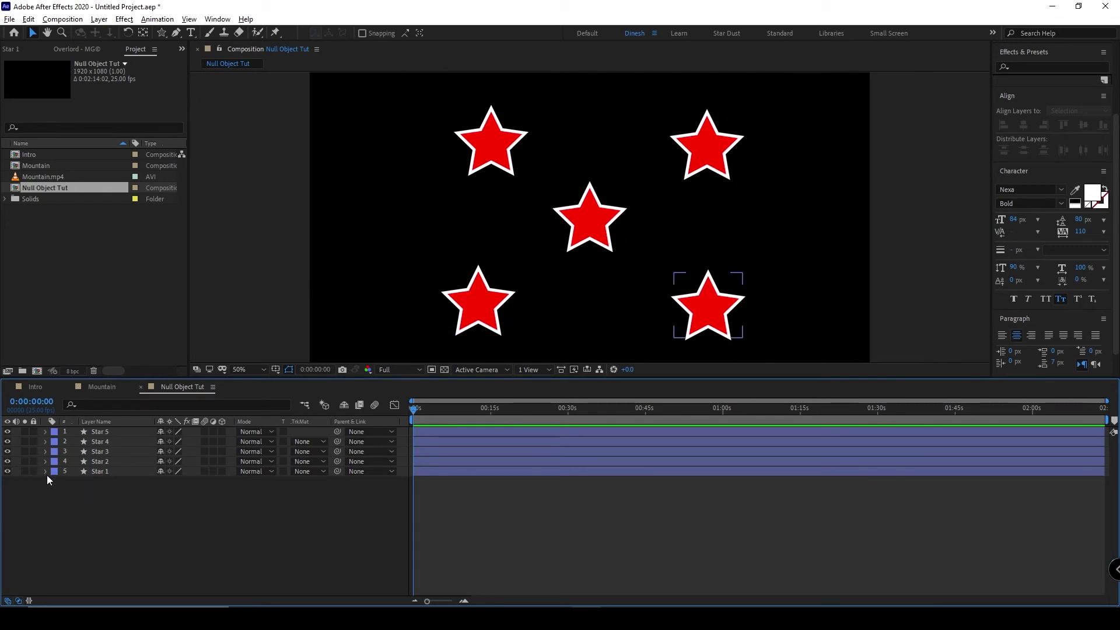
{"action": "left_click", "coordinate": [110, 471]}
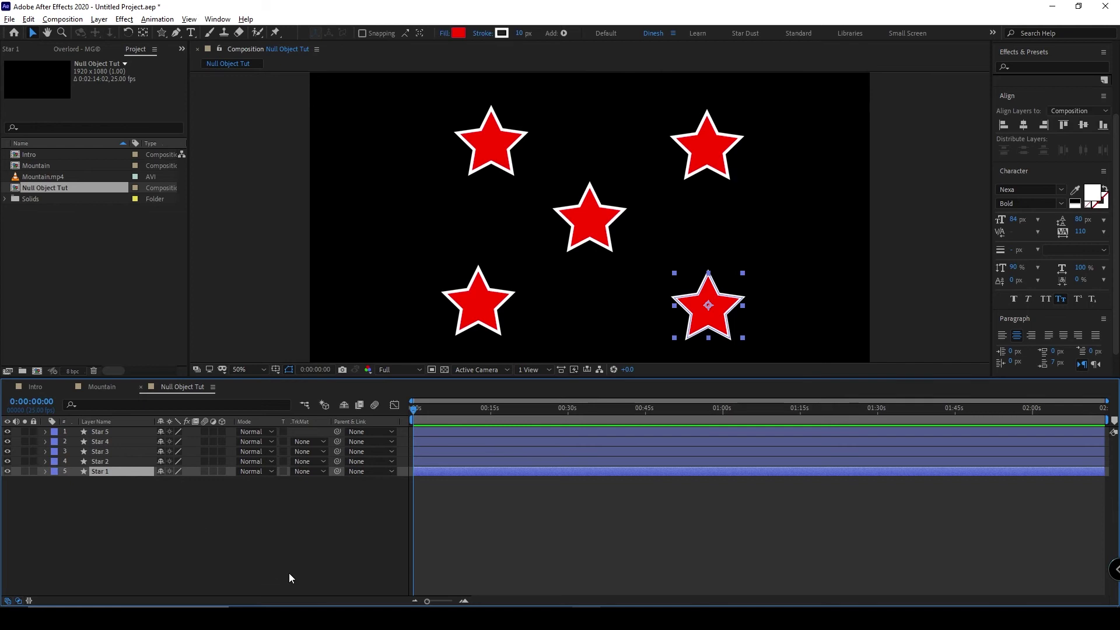
{"action": "key", "text": "r"}
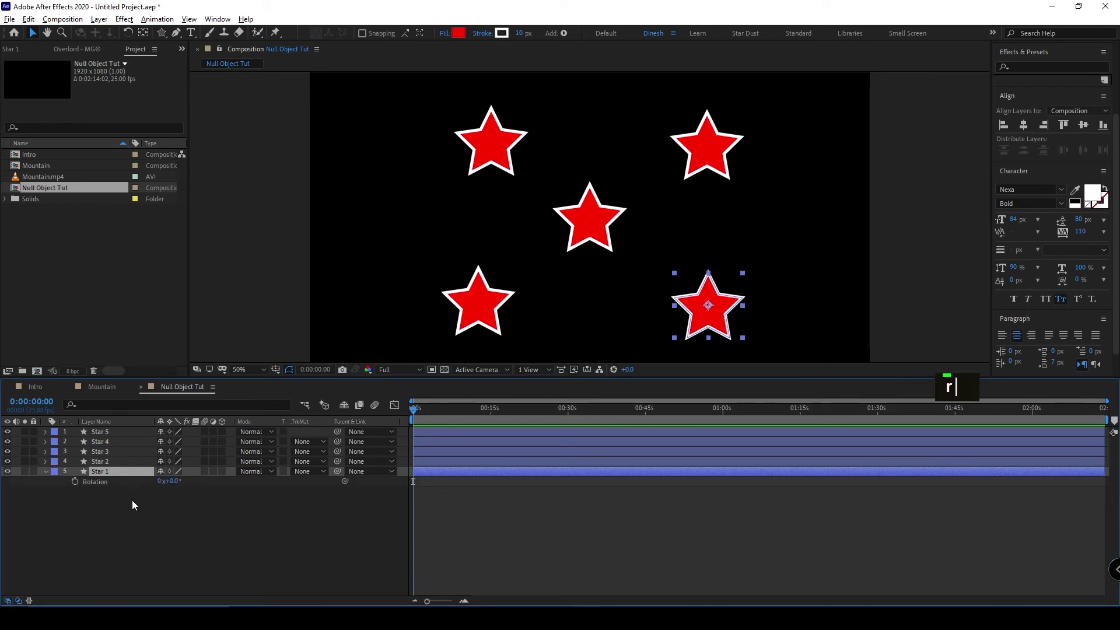
{"action": "left_click", "coordinate": [124, 520]}
{"action": "left_click", "coordinate": [45, 471]}
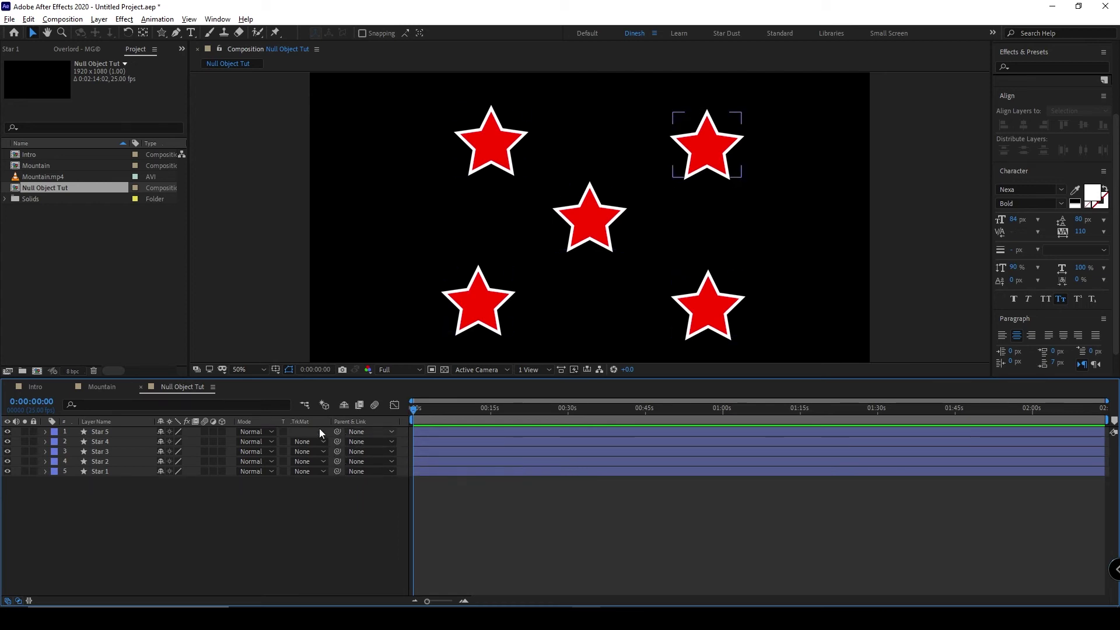
Try parenting the Star 4 layer to Star 5 and undo the link.
{"action": "left_click_drag", "start_coordinate": [337, 440], "coordinate": [128, 432]}
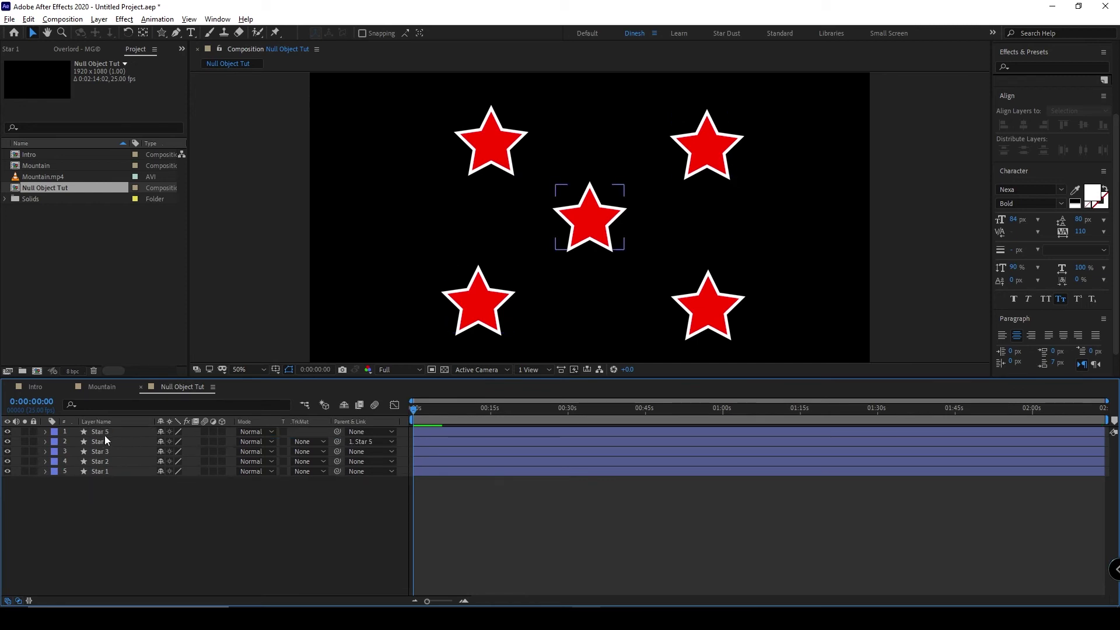
{"action": "left_click", "coordinate": [106, 433]}
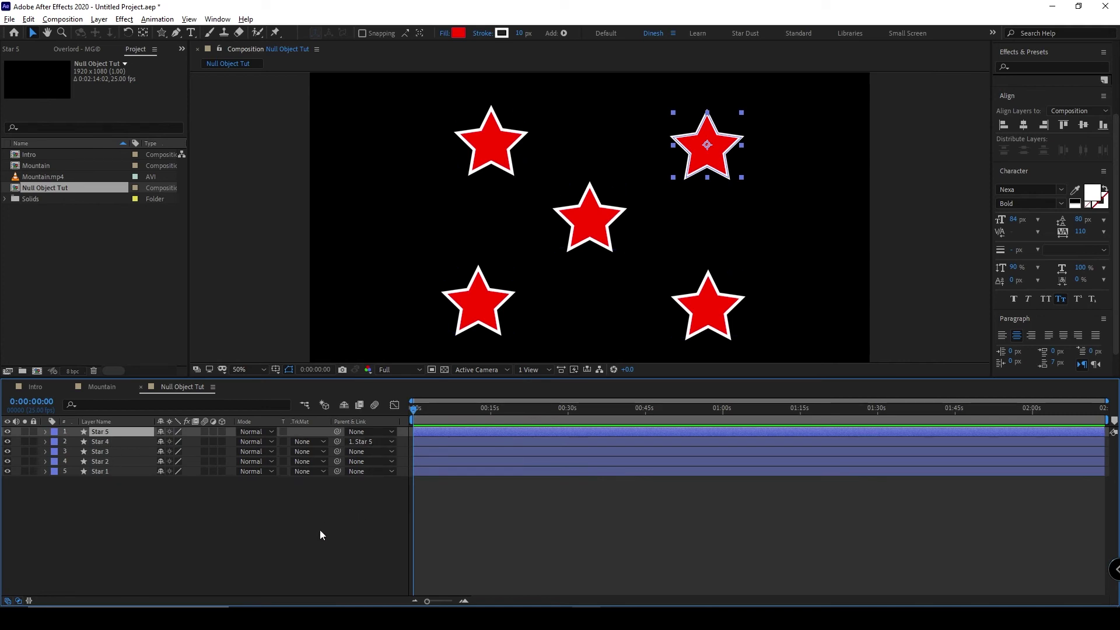
{"action": "key", "text": "ctrl+z"}
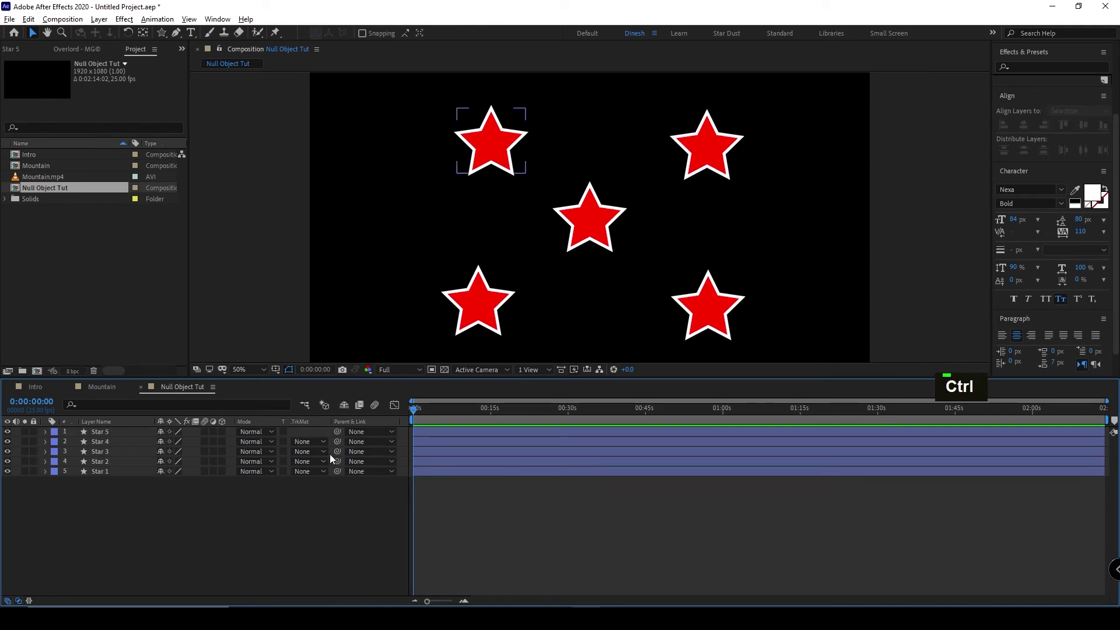
Parent the Star 4, Star 3, Star 2 and Star 1 layers together to Star 5.
{"action": "left_click", "coordinate": [110, 440]}
{"action": "left_click", "coordinate": [111, 471], "text": "shift"}
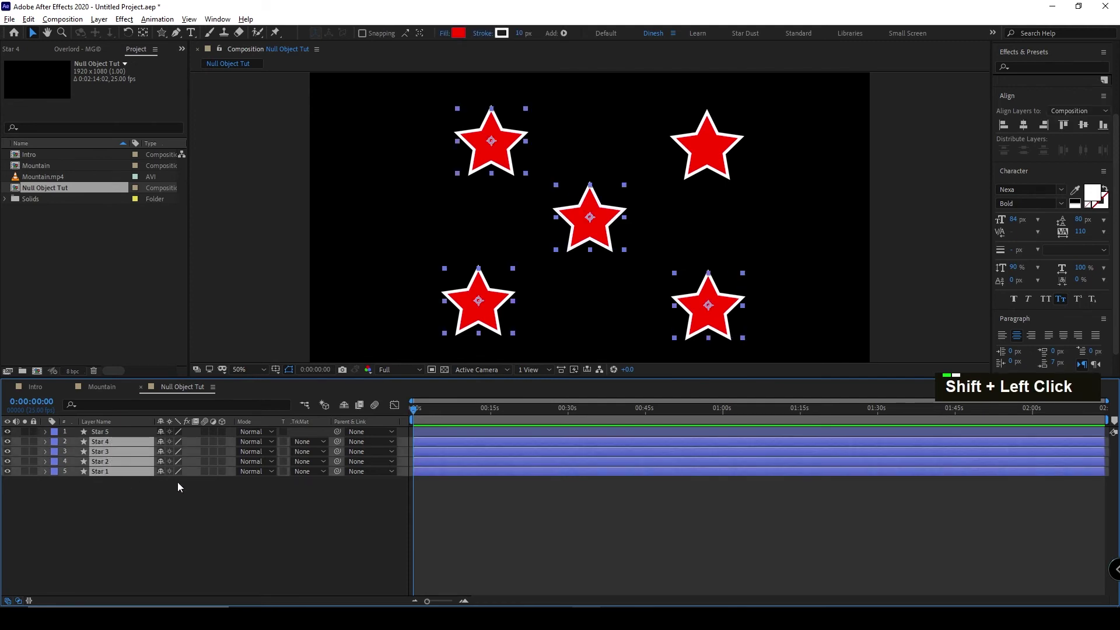
{"action": "left_click_drag", "start_coordinate": [337, 442], "coordinate": [134, 433]}
{"action": "left_click", "coordinate": [317, 500]}
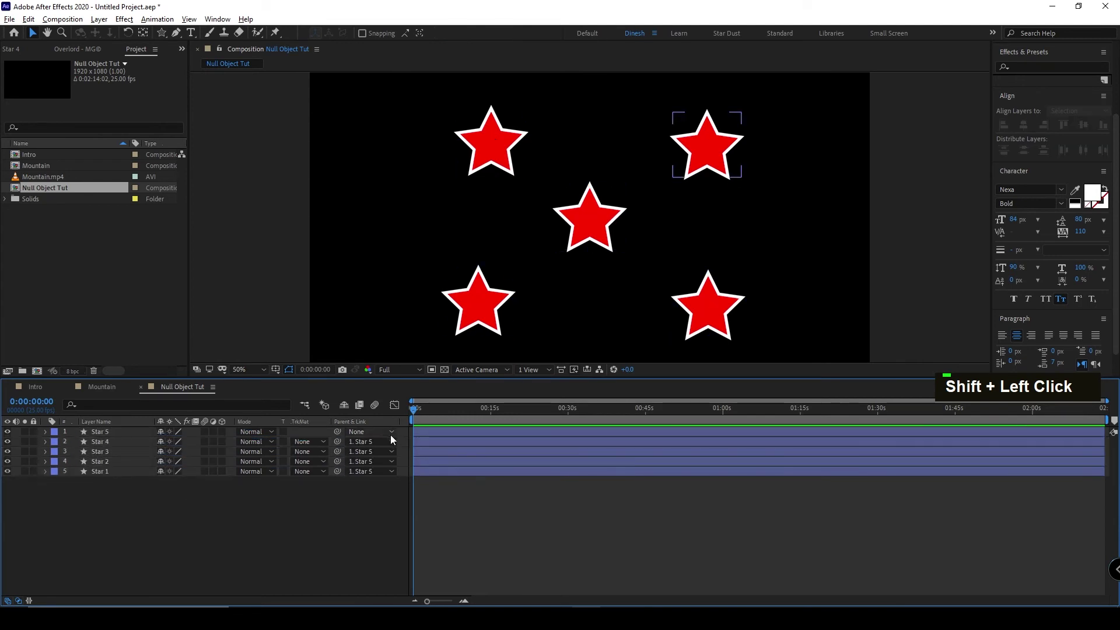
Try scaling the parent layer Star 5 up to 129% and undo the scaling.
{"action": "left_click", "coordinate": [105, 432]}
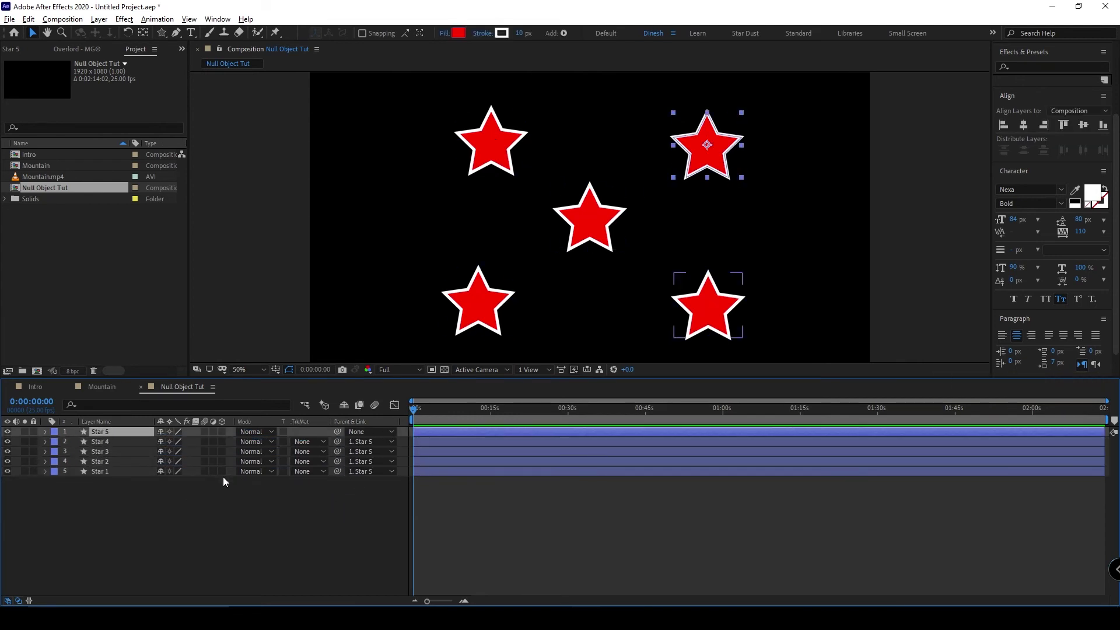
{"action": "key", "text": "s"}
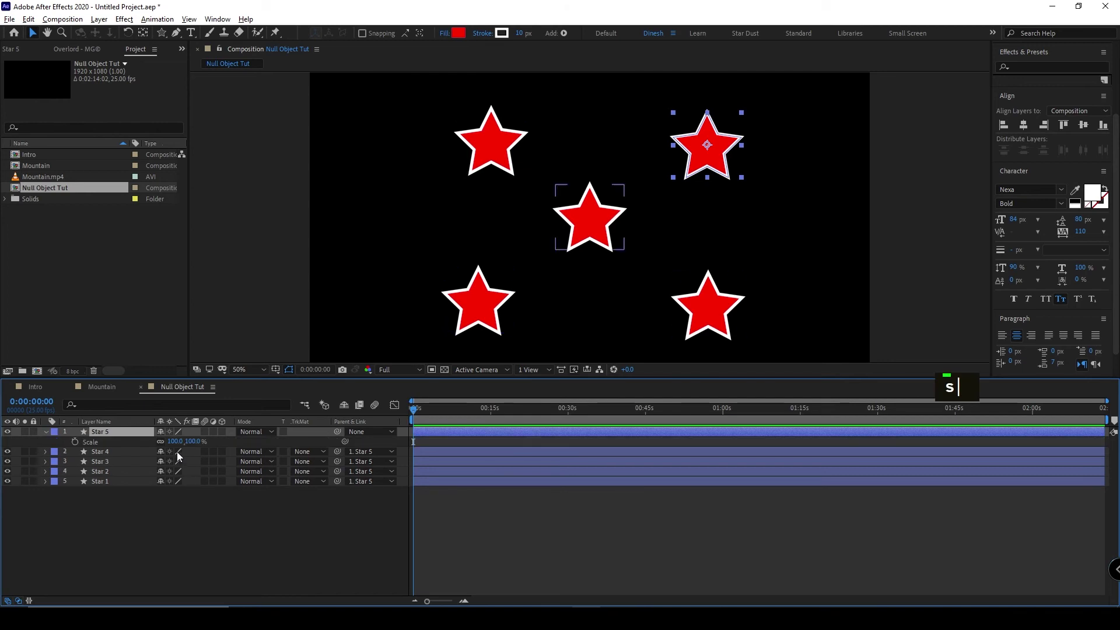
{"action": "left_click_drag", "start_coordinate": [175, 441], "coordinate": [202, 457]}
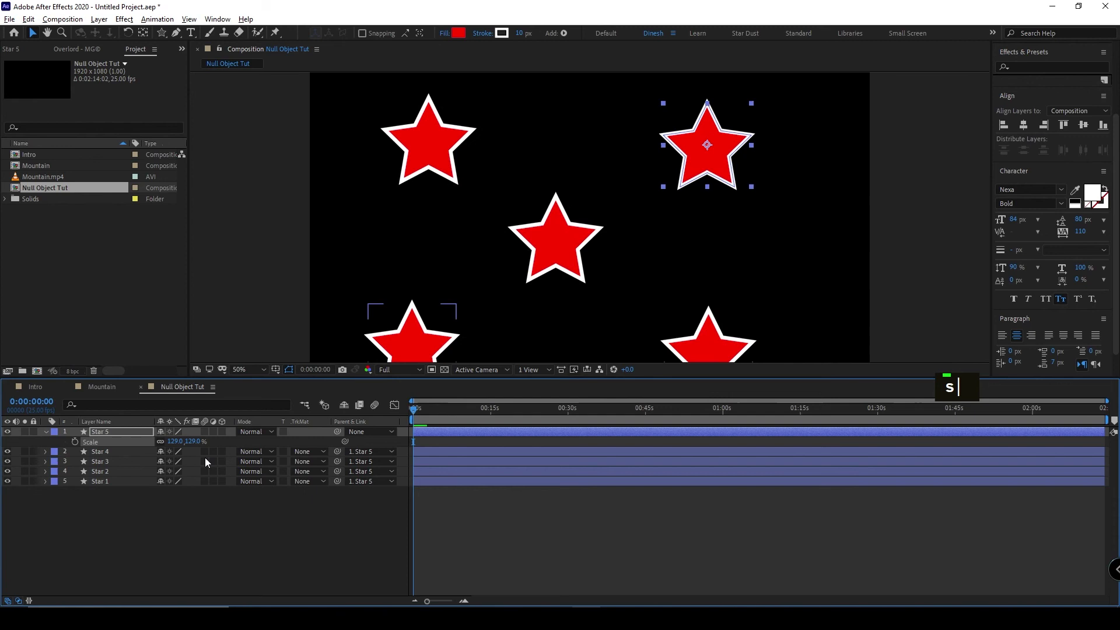
{"action": "key", "text": "ctrl+z"}
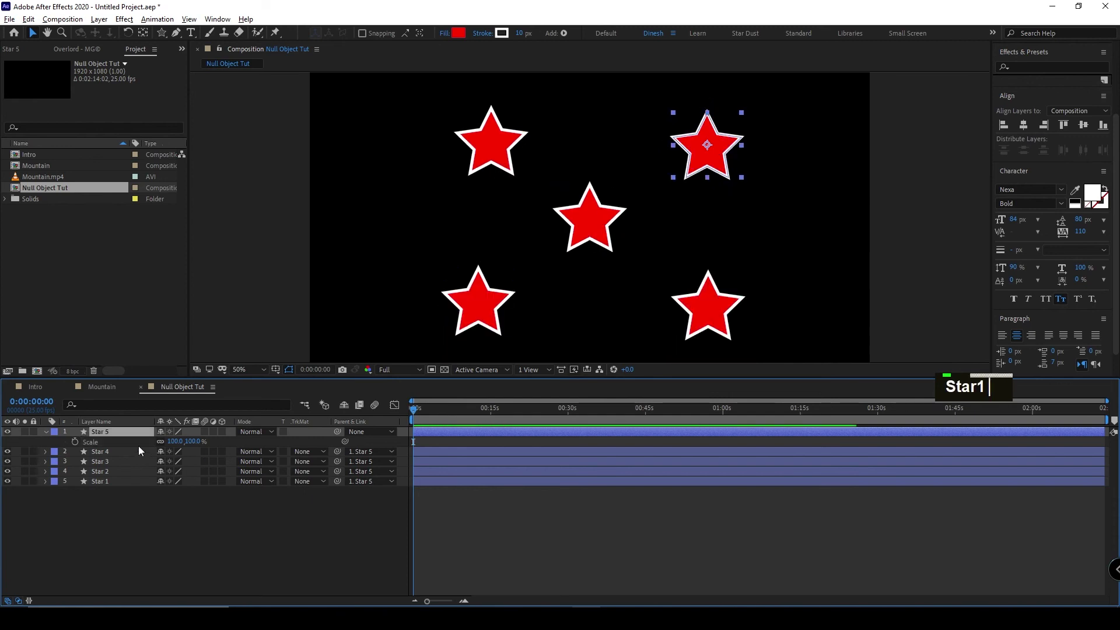
Try rotating the parent layer Star 5 by 14° and undo the rotation.
{"action": "key", "text": "r"}
{"action": "left_click_drag", "start_coordinate": [178, 441], "coordinate": [224, 488]}
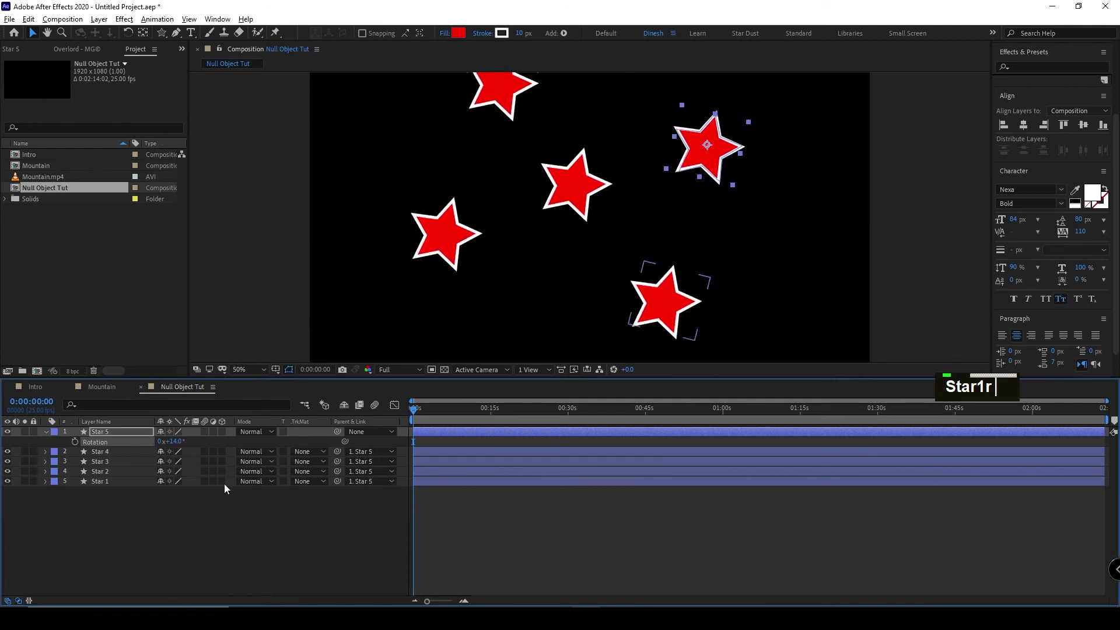
{"action": "key", "text": "ctrl+z"}
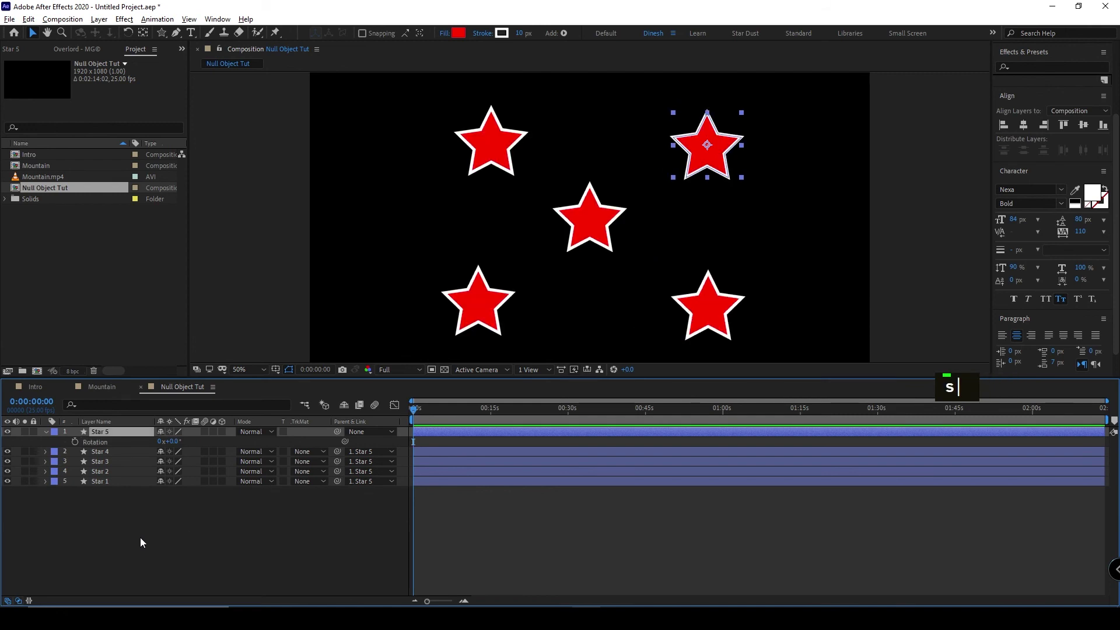
Reset the parent of Star 4, Star 3, Star 2 and Star 1 to None and collapse Star 5's properties.
{"action": "left_click", "coordinate": [362, 453]}
{"action": "left_click", "coordinate": [371, 464]}
{"action": "left_click", "coordinate": [369, 462]}
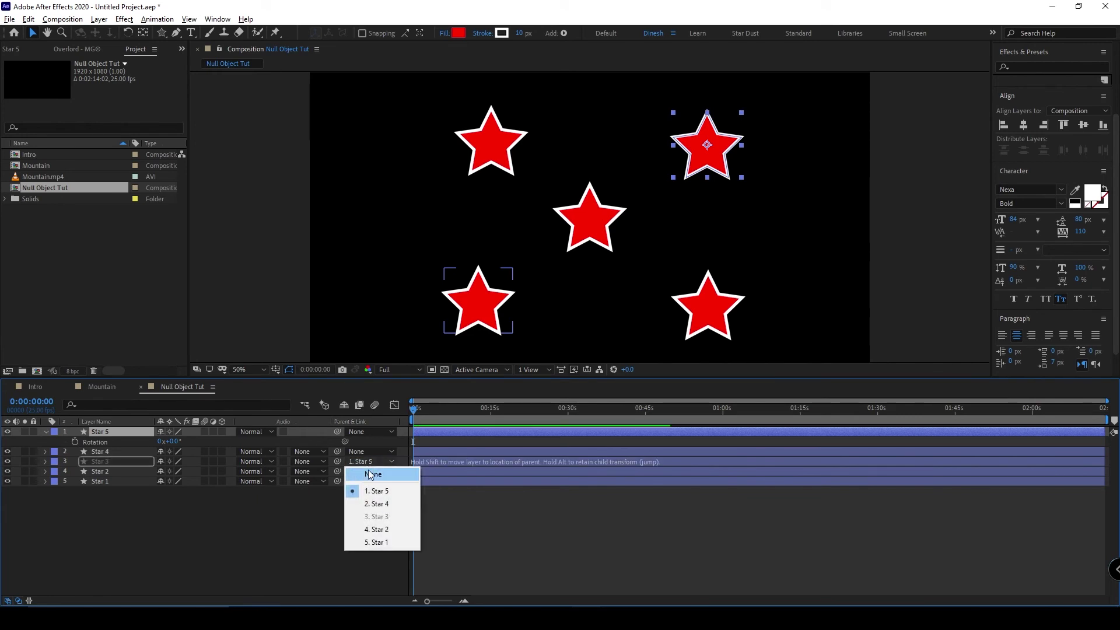
{"action": "left_click", "coordinate": [371, 474]}
{"action": "left_click", "coordinate": [135, 458], "text": "shift"}
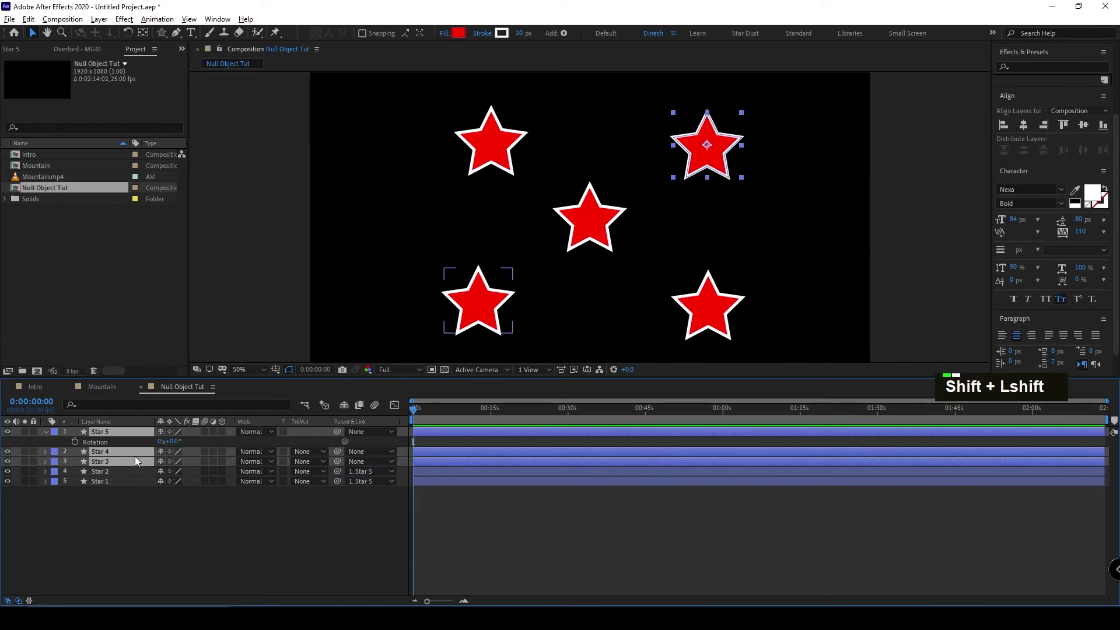
{"action": "left_click", "coordinate": [134, 483], "text": "shift"}
{"action": "left_click", "coordinate": [363, 451]}
{"action": "left_click", "coordinate": [371, 463]}
{"action": "double_click", "coordinate": [317, 501]}
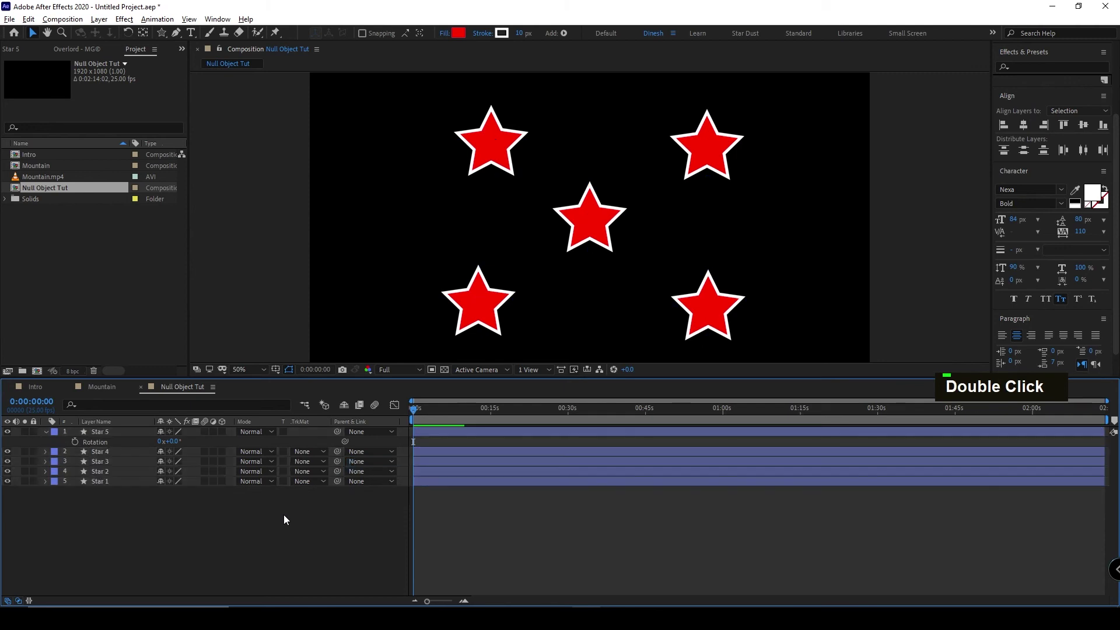
{"action": "left_click", "coordinate": [46, 431]}
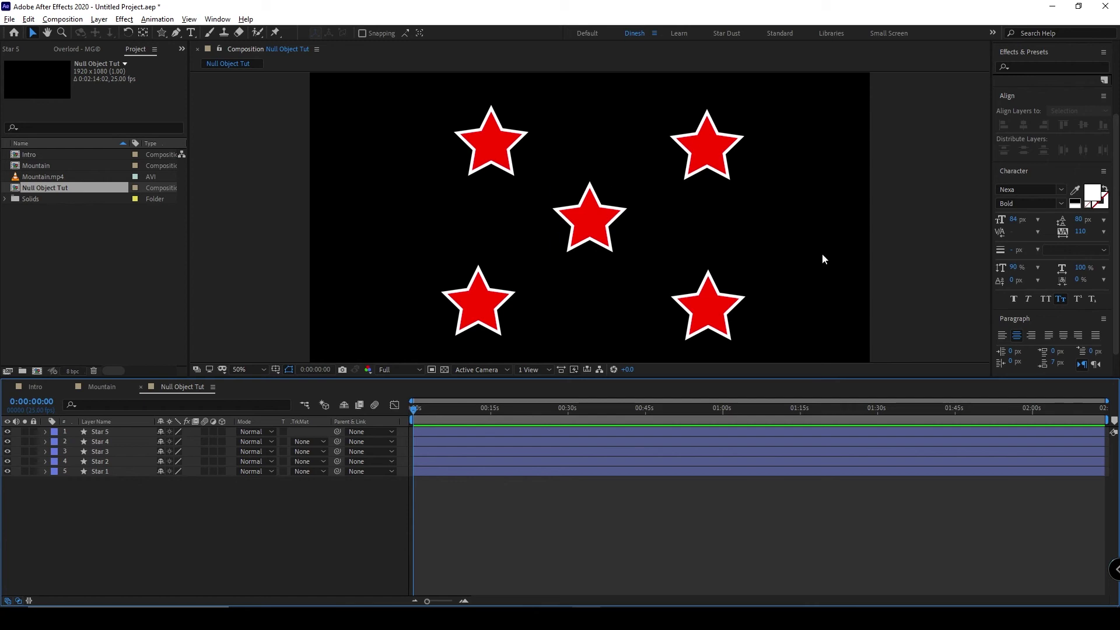
Add a new null object to the composition.
{"action": "left_click", "coordinate": [607, 238]}
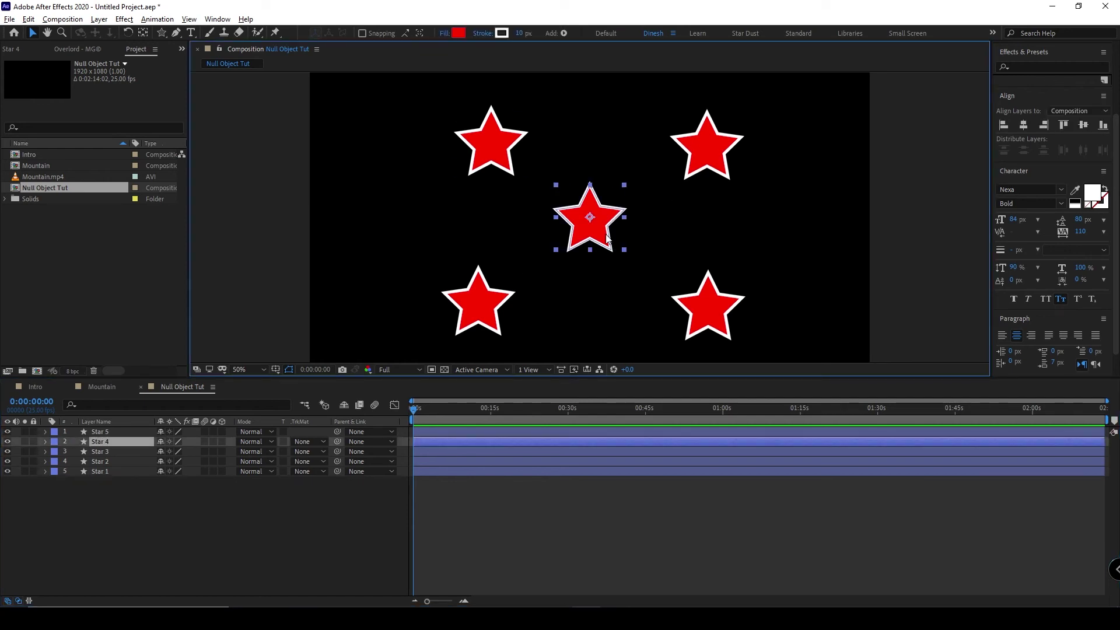
{"action": "right_click", "coordinate": [172, 554]}
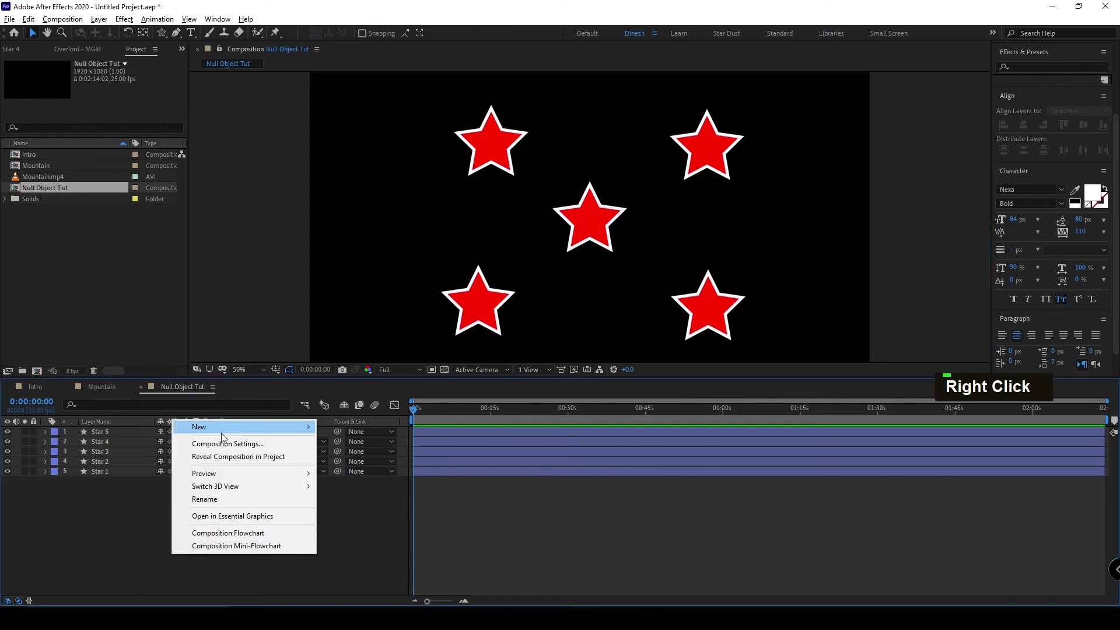
{"action": "mouse_move", "coordinate": [239, 428]}
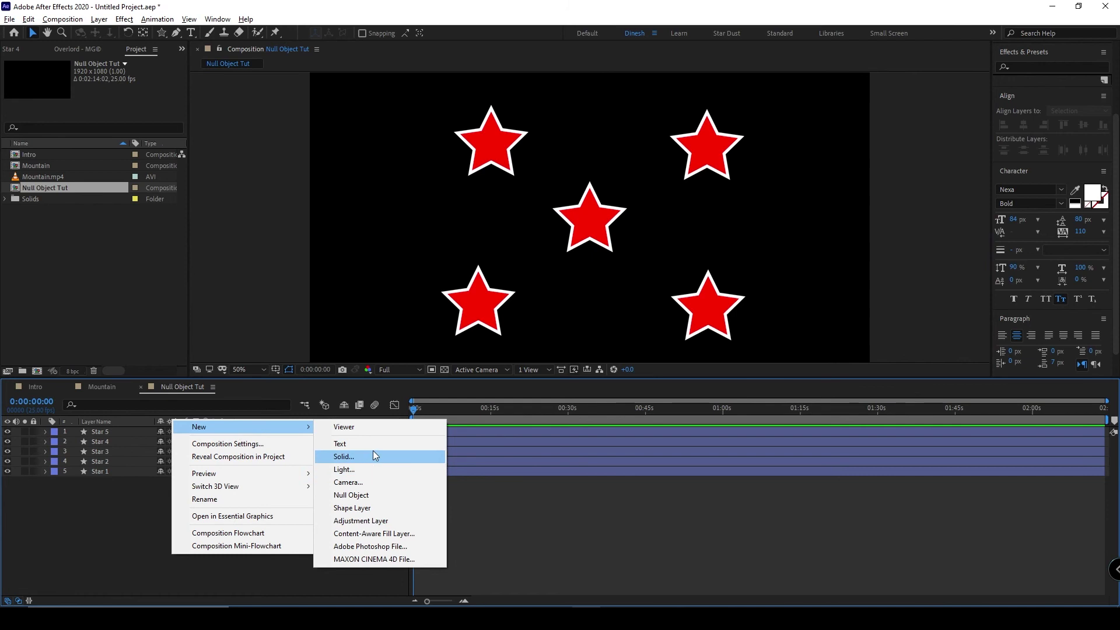
{"action": "left_click", "coordinate": [357, 494]}
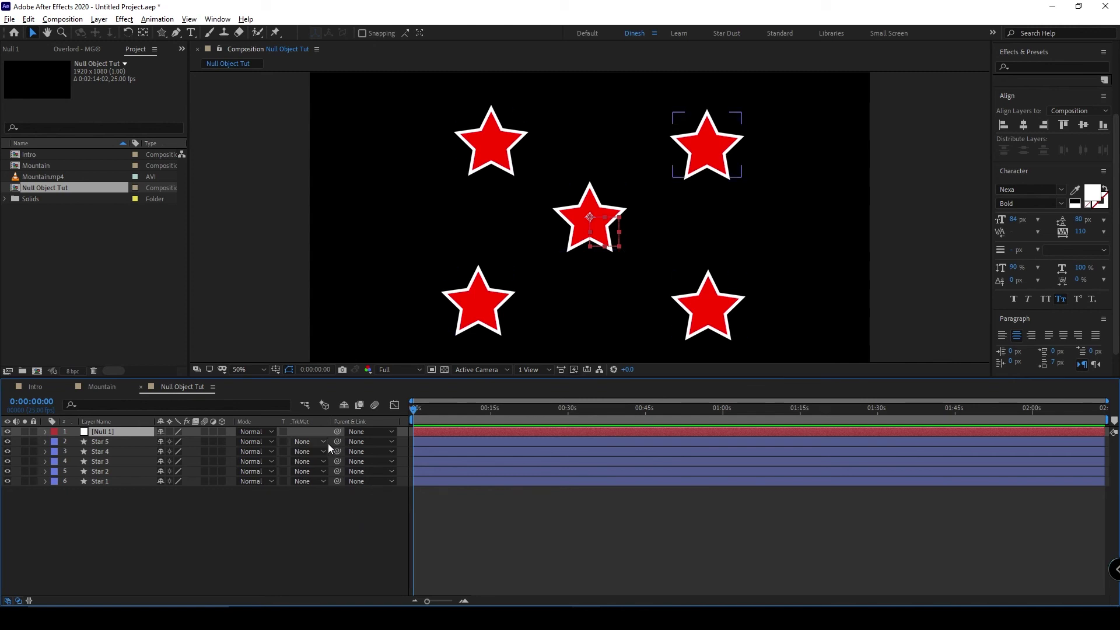
Parent all five star layers, Star 5 through Star 1, to the Null 1 layer.
{"action": "left_click", "coordinate": [131, 442]}
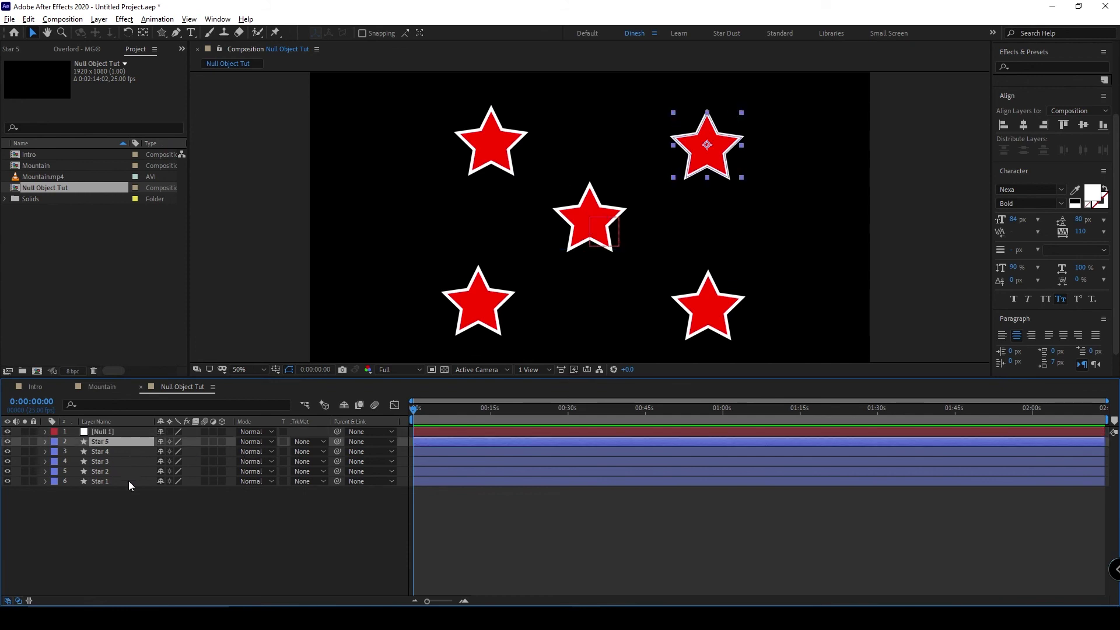
{"action": "left_click", "coordinate": [128, 481], "text": "shift"}
{"action": "left_click_drag", "start_coordinate": [283, 439], "coordinate": [112, 435]}
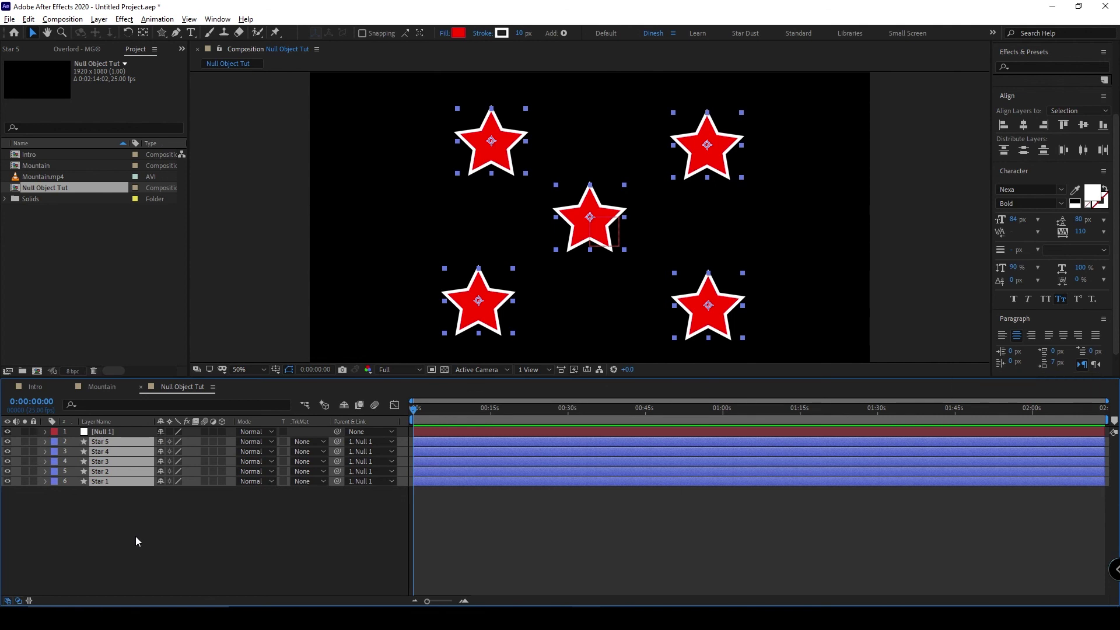
Rotate the Null 1 layer back and forth to swing the stars around the center, bringing its rotation to about -1°.
{"action": "left_click", "coordinate": [123, 433]}
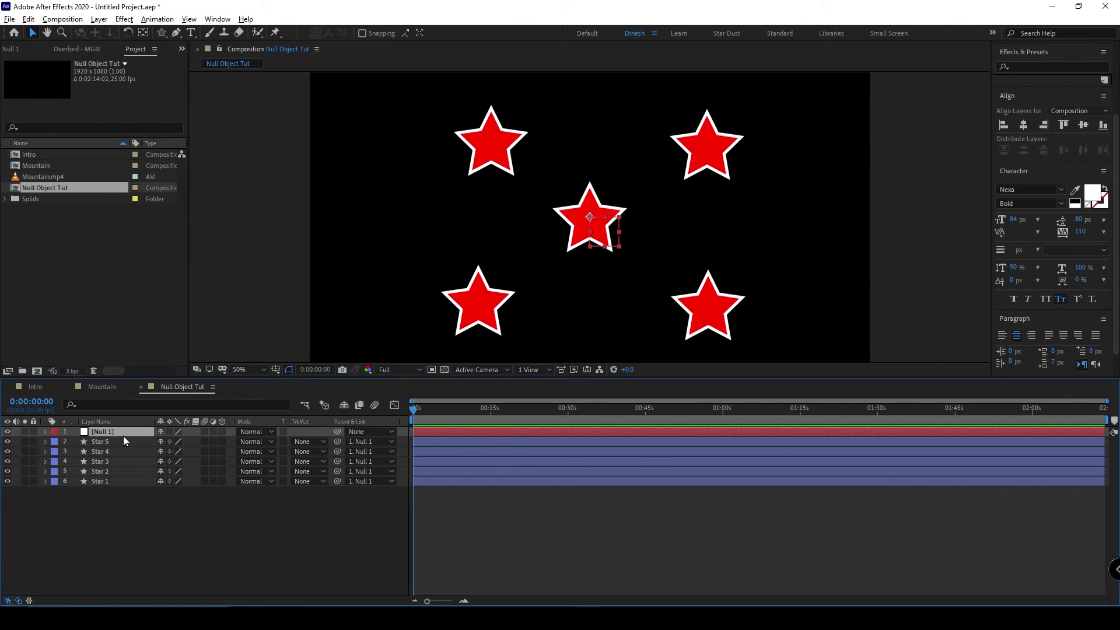
{"action": "key", "text": "r"}
{"action": "left_click_drag", "start_coordinate": [169, 442], "coordinate": [255, 536]}
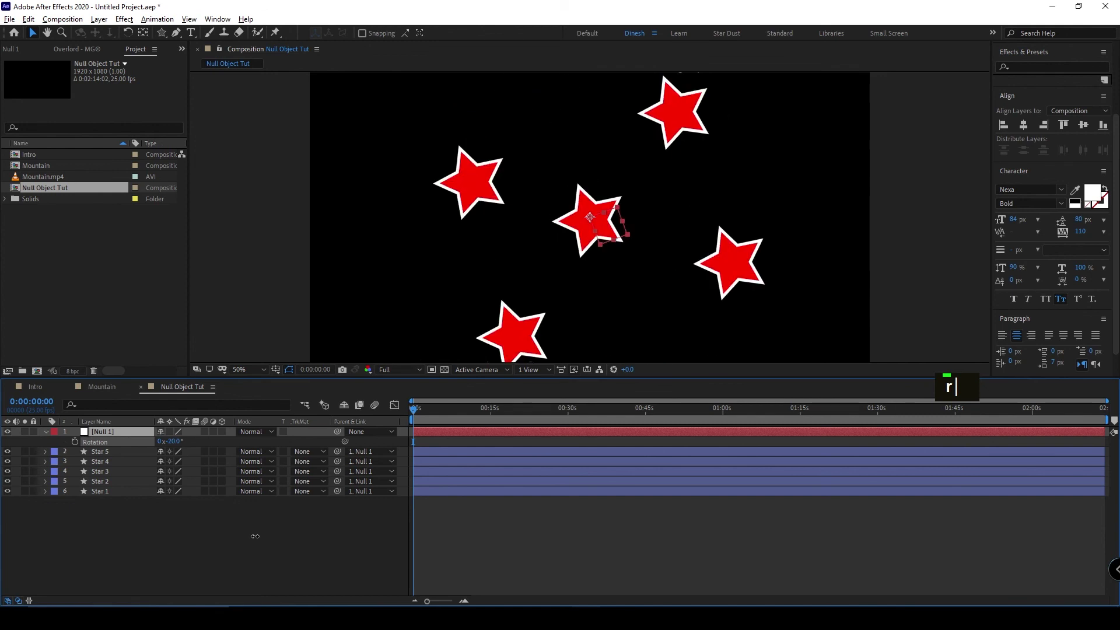
{"action": "mouse_move", "coordinate": [255, 536]}
{"action": "left_mouse_down"}
{"action": "mouse_move", "coordinate": [298, 536]}
{"action": "mouse_move", "coordinate": [260, 544]}
{"action": "left_mouse_up"}
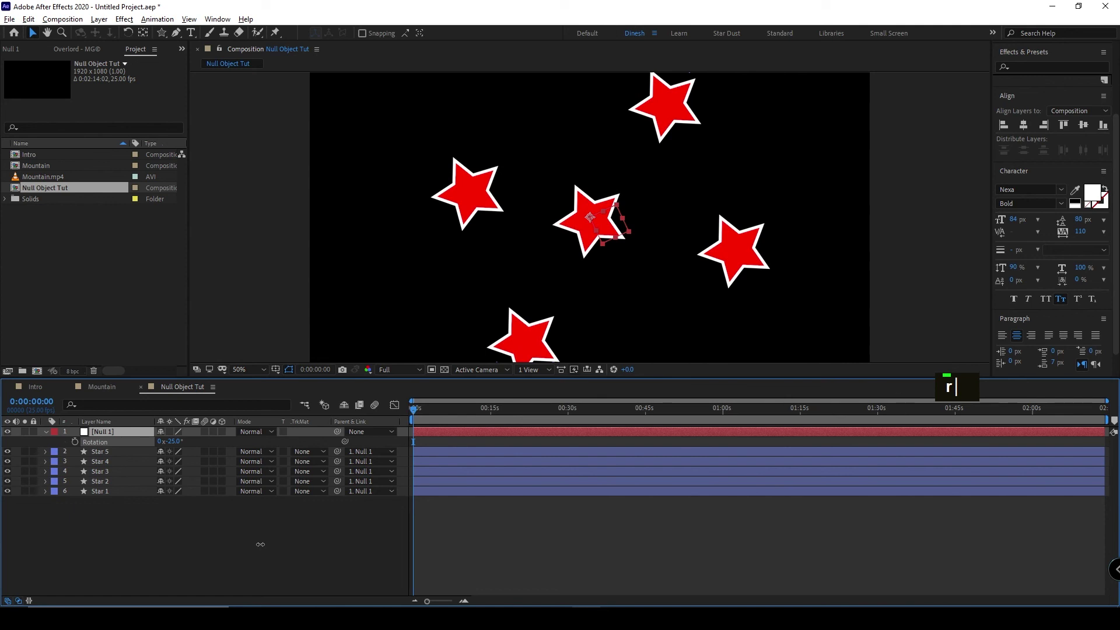
{"action": "mouse_move", "coordinate": [260, 544]}
{"action": "left_mouse_down"}
{"action": "mouse_move", "coordinate": [240, 541]}
{"action": "mouse_move", "coordinate": [279, 540]}
{"action": "mouse_move", "coordinate": [267, 538]}
{"action": "left_mouse_up"}
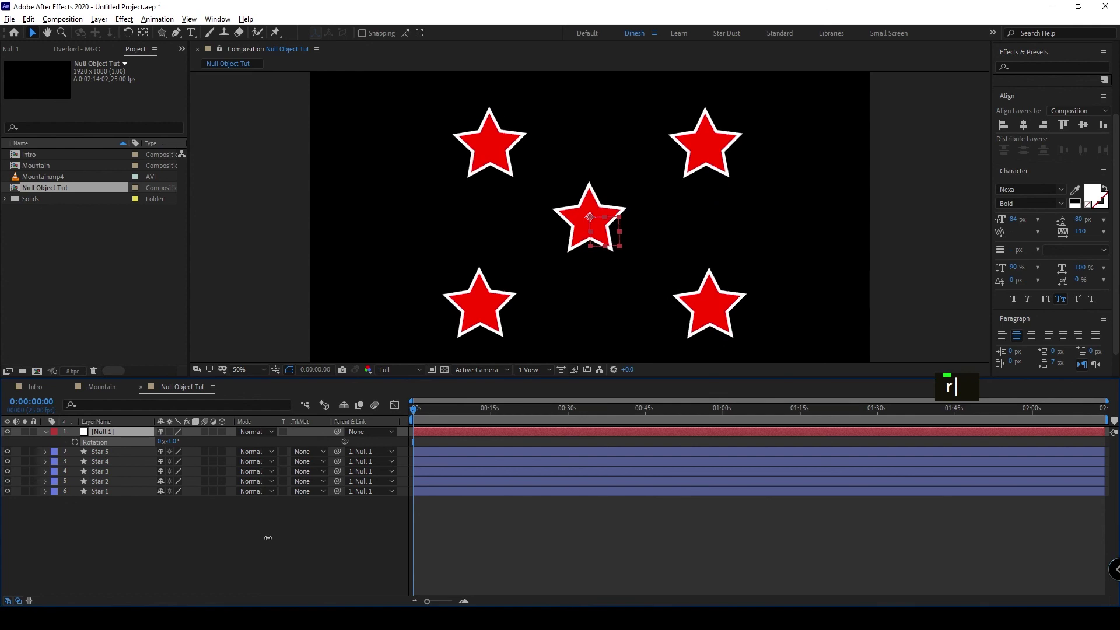